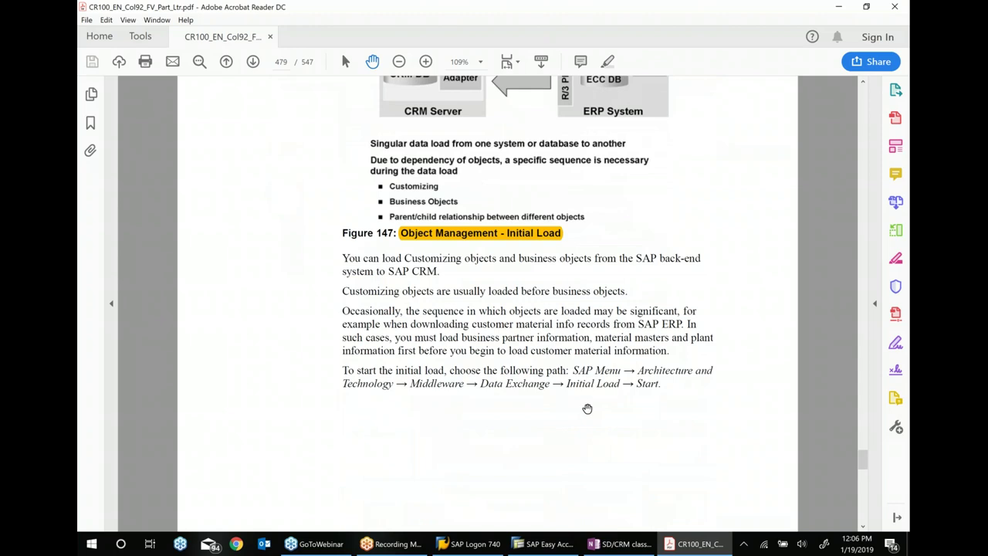
Step: Read the object-specific load filtering section around Figure 148 and mark the words "filter criteria" in its text
scroll(587, 410, down, 10)
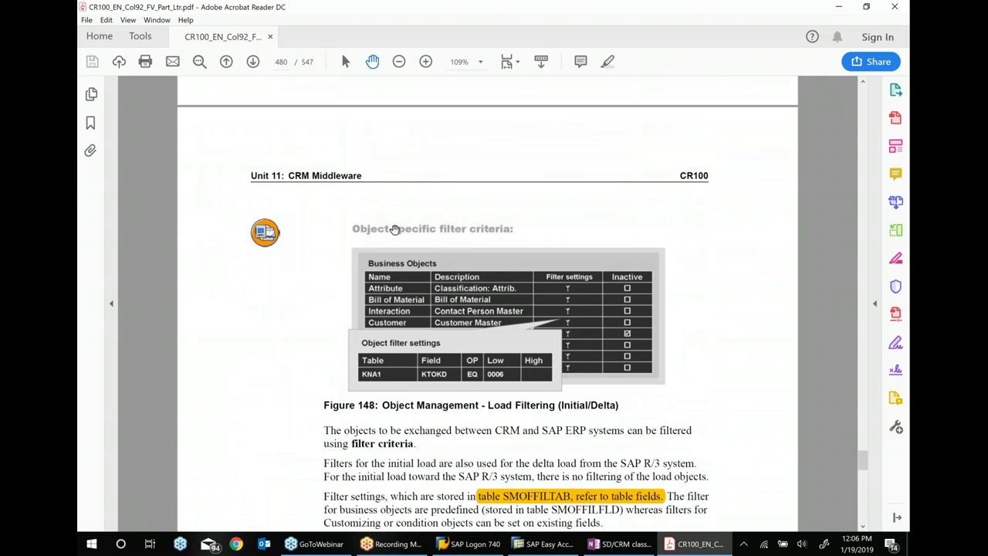
drag(353, 228, 518, 236)
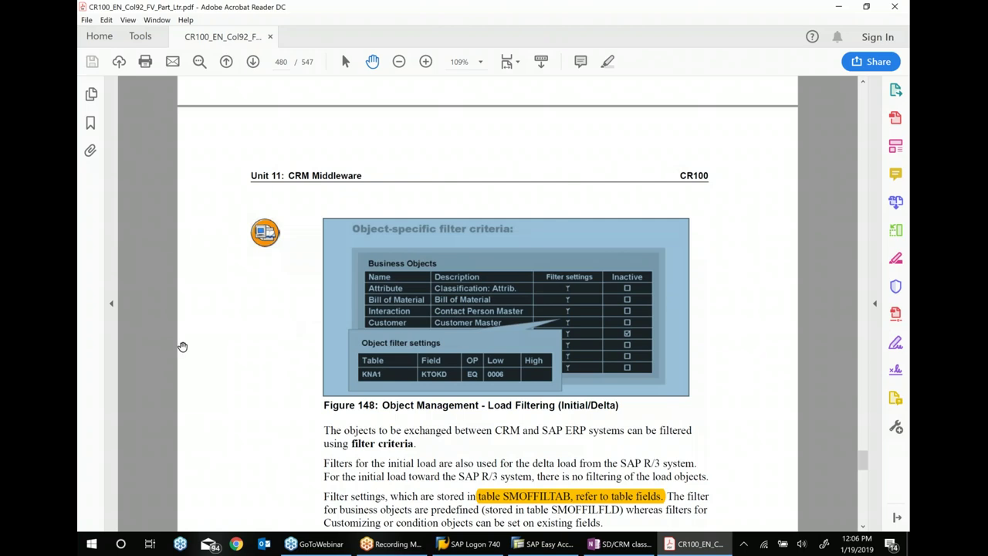
click(211, 335)
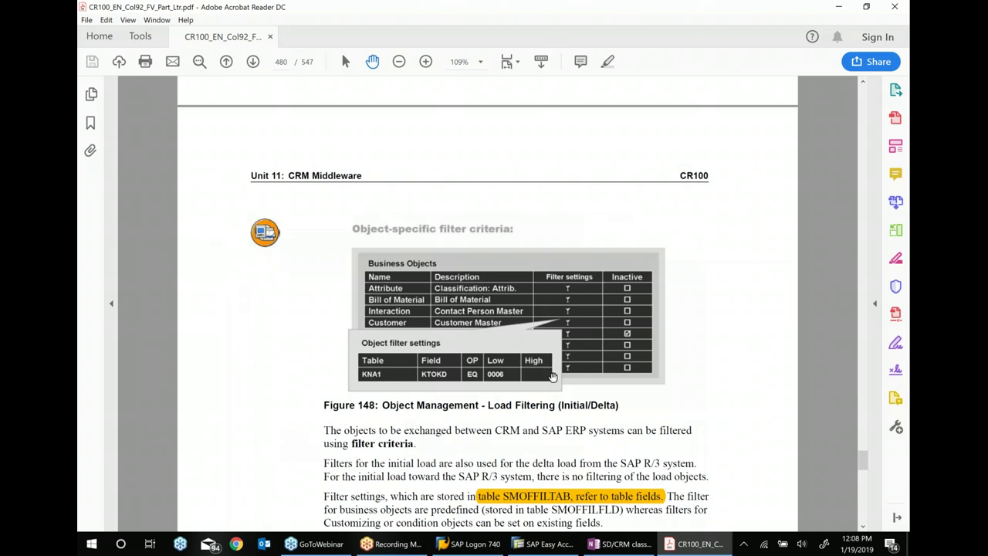
scroll(553, 376, down, 1)
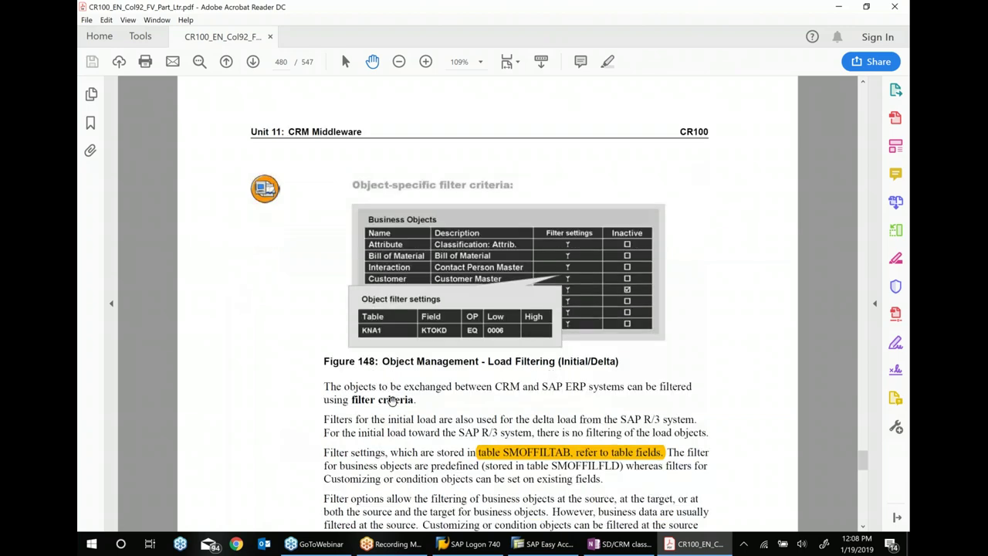
scroll(402, 408, down, 2)
scroll(402, 409, down, 1)
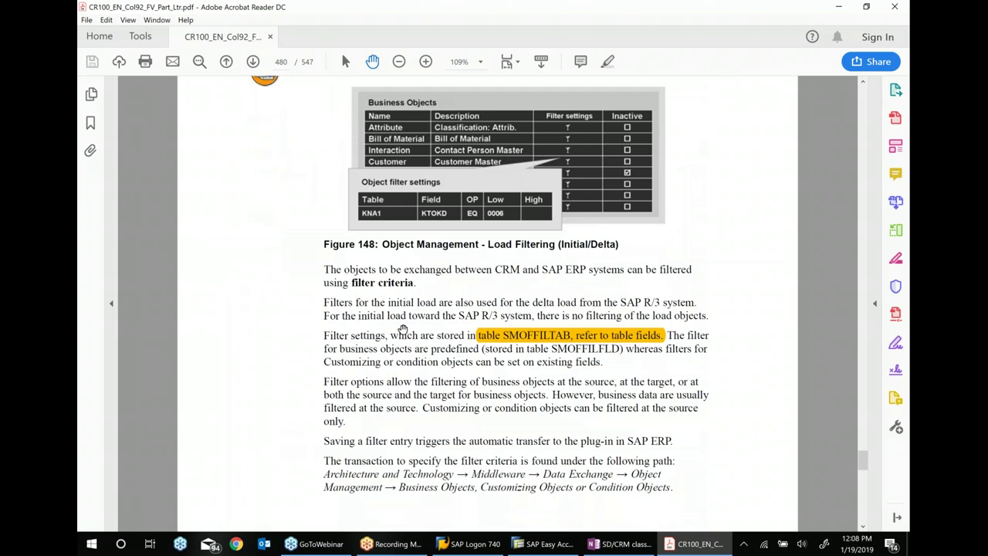
drag(348, 283, 418, 284)
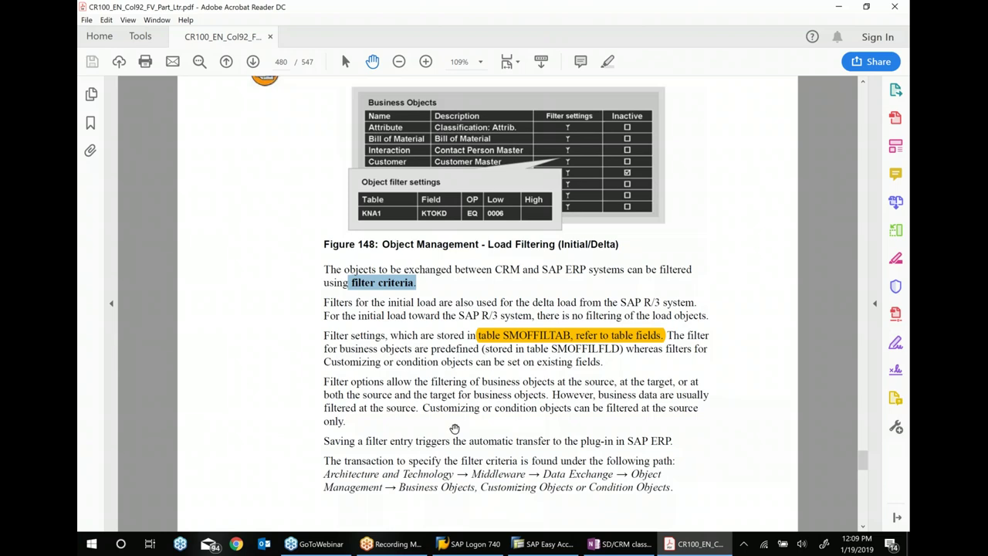
Step: Go to Figure 149 on page 481 to examine how the initial load is started and monitored
scroll(498, 402, down, 3)
scroll(502, 396, down, 8)
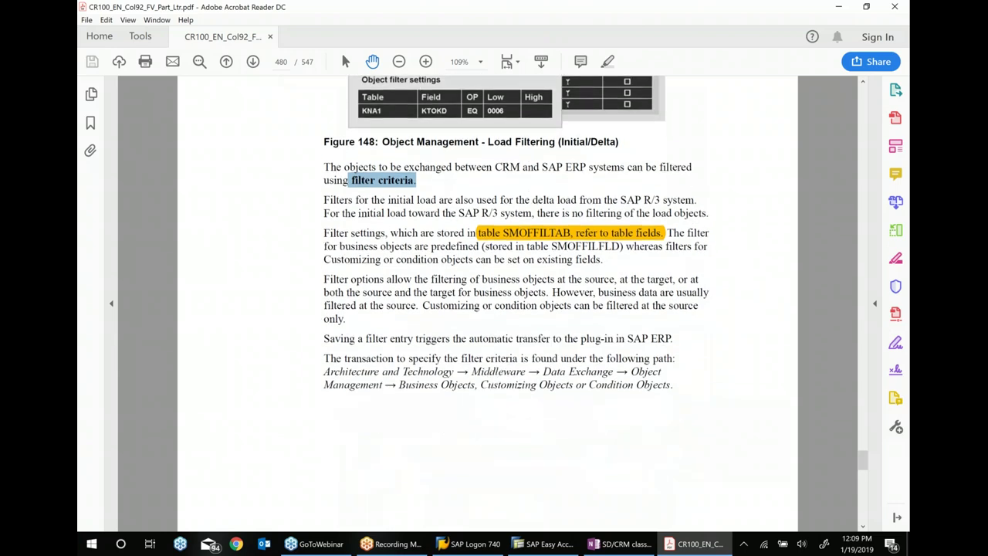
scroll(502, 396, down, 5)
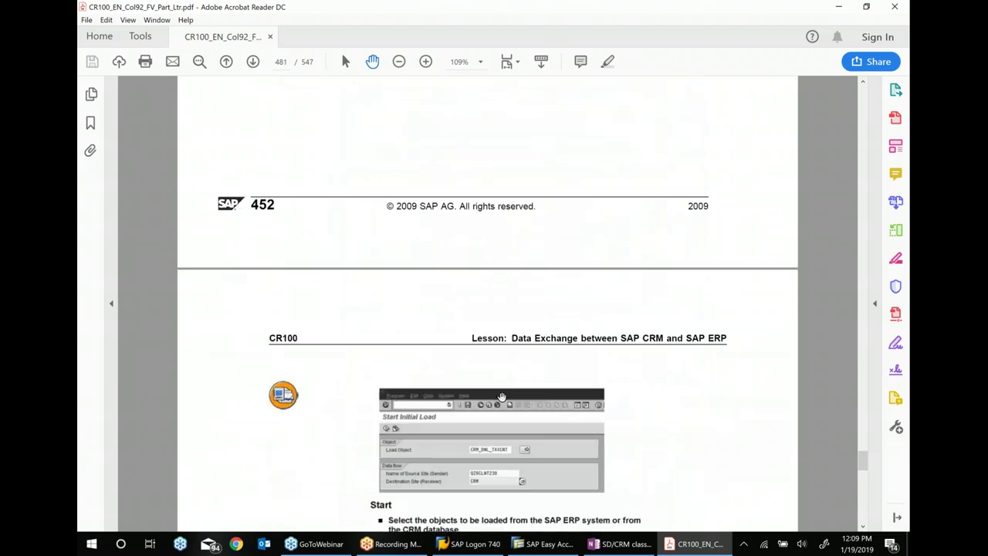
scroll(497, 224, down, 2)
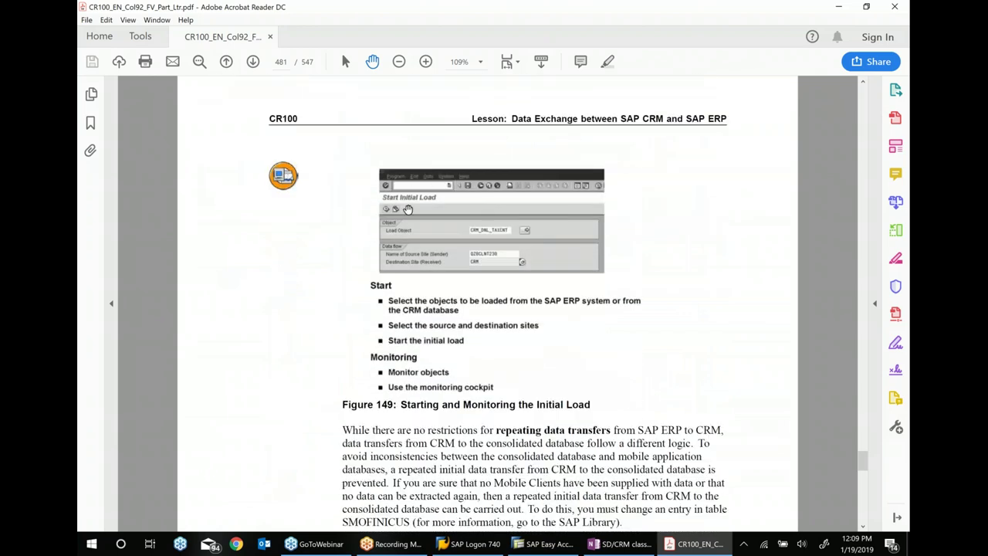
Step: Switch to SAP Easy Access and locate R3AS - Start under Data Exchange, Initial Load
click(544, 544)
key(Down)
key(Down)
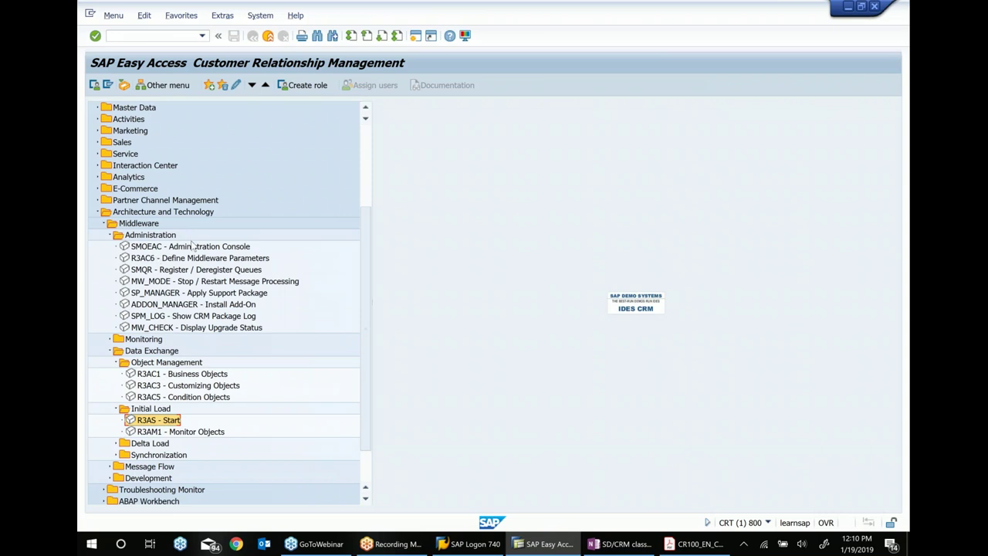
Step: Switch back to the CR100 PDF and read the text below Figure 149 on monitoring the initial load
click(695, 543)
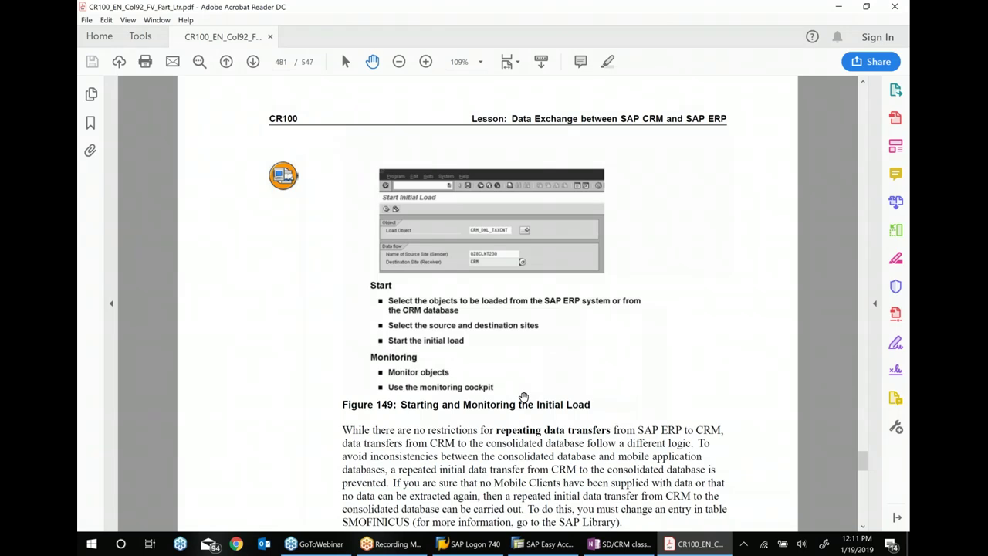
scroll(523, 398, down, 3)
scroll(533, 309, down, 2)
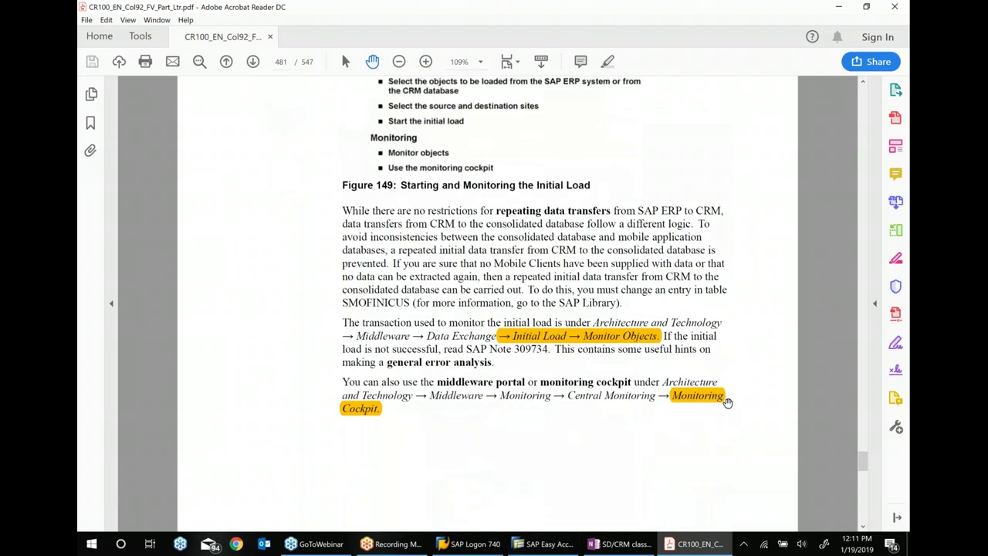
Step: Switch to SAP Easy Access, expand Monitoring and Central Monitoring under Middleware, and select SMWP - Monitoring Cockpit
click(544, 544)
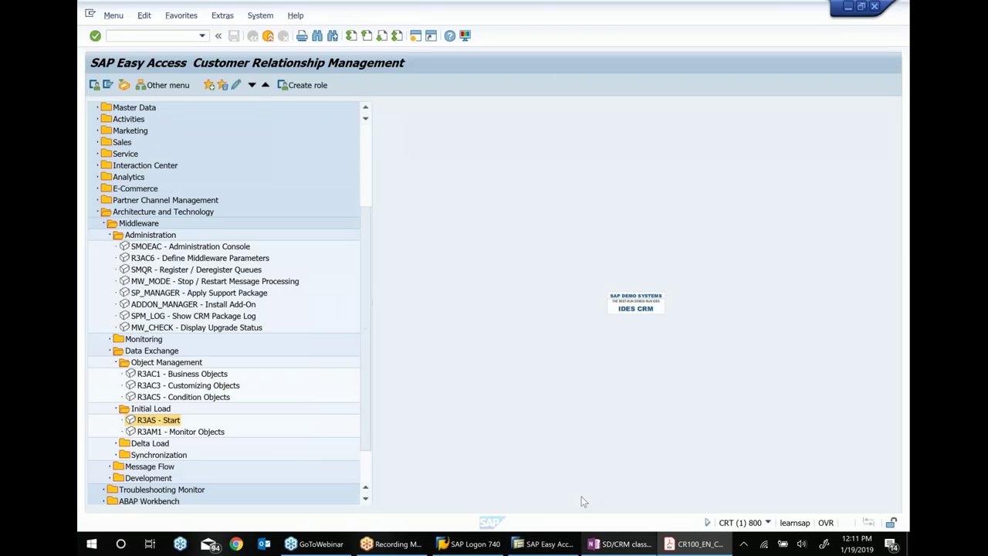
click(111, 340)
click(121, 352)
click(168, 363)
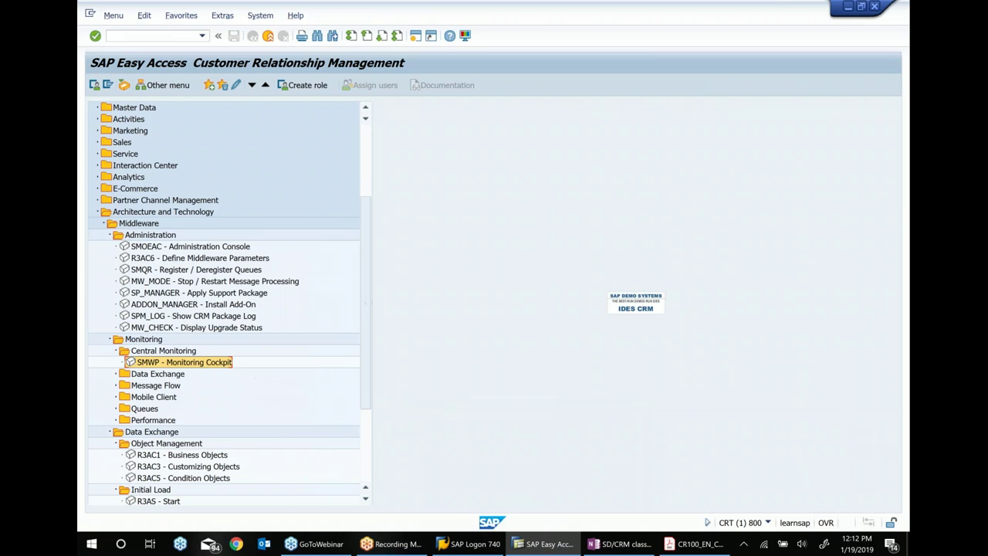
Step: Return to the CR100 PDF and read the replication and administration console section around Figure 150 on page 482
click(691, 544)
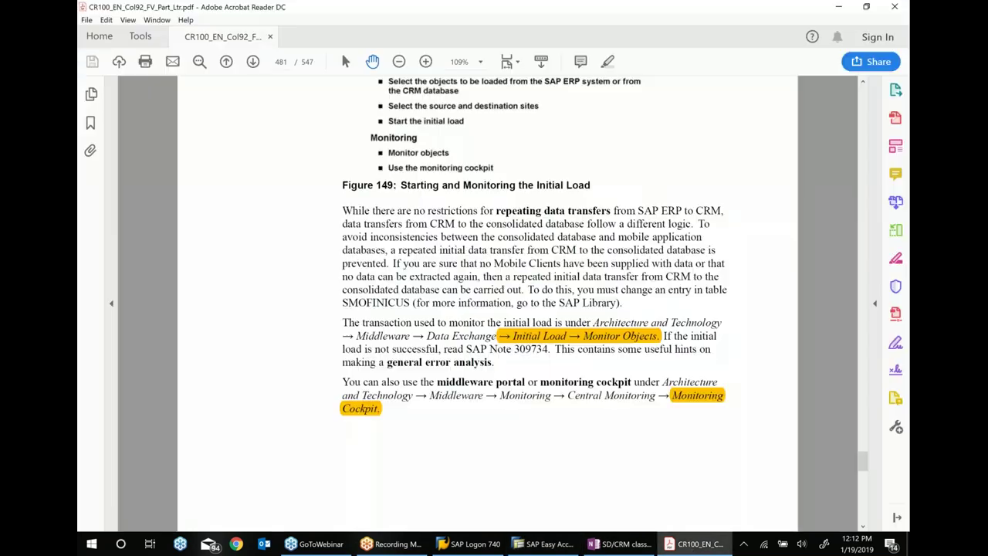
scroll(595, 401, down, 10)
scroll(595, 402, down, 5)
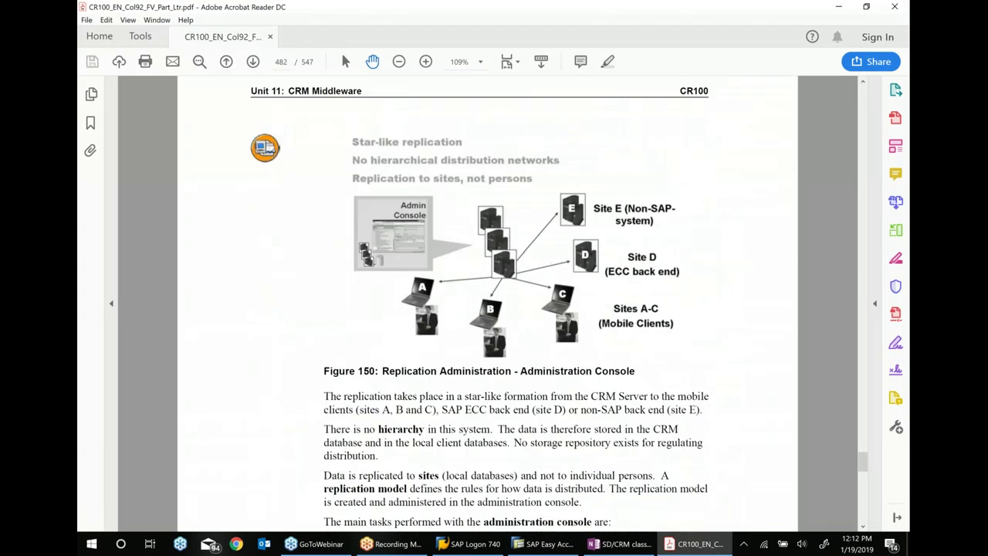
scroll(593, 415, down, 1)
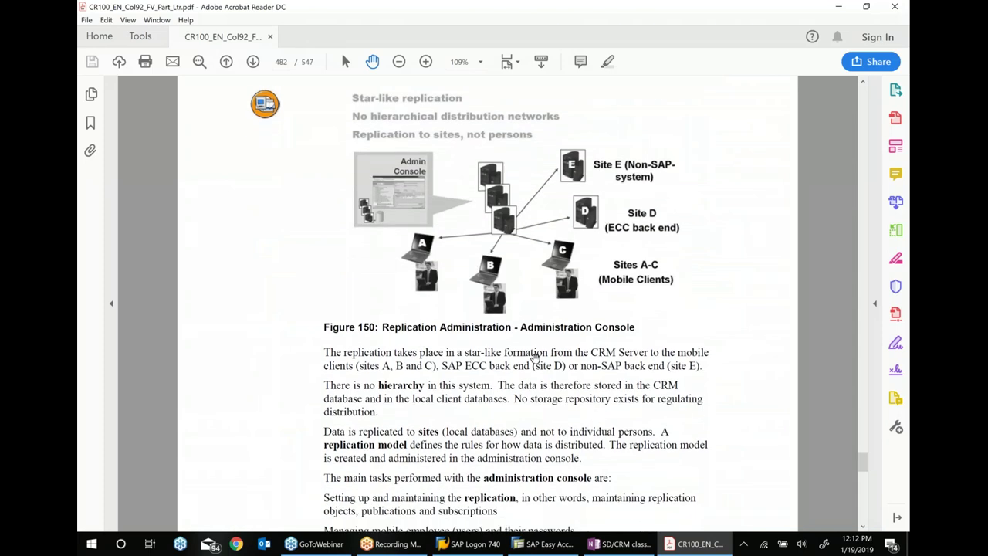
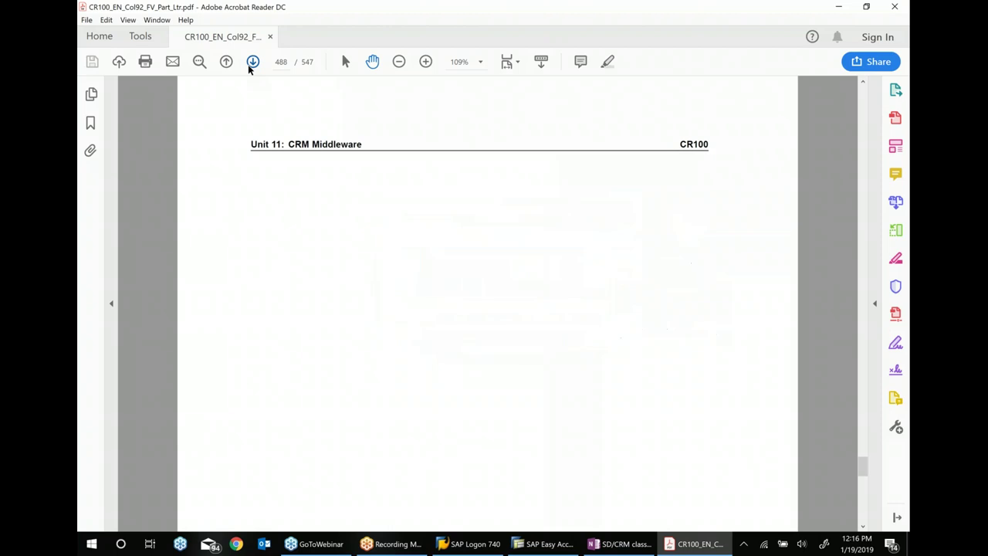
Step: Page ahead in the PDF to the lesson "Consistency and Monitoring of the Data Exchange" on page 493
click(249, 67)
click(249, 67)
click(249, 67)
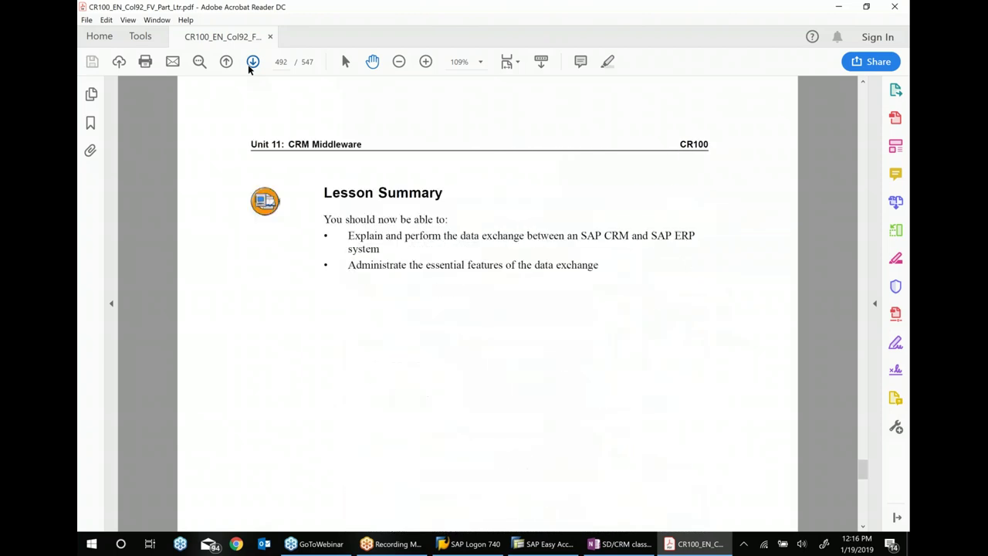
click(249, 67)
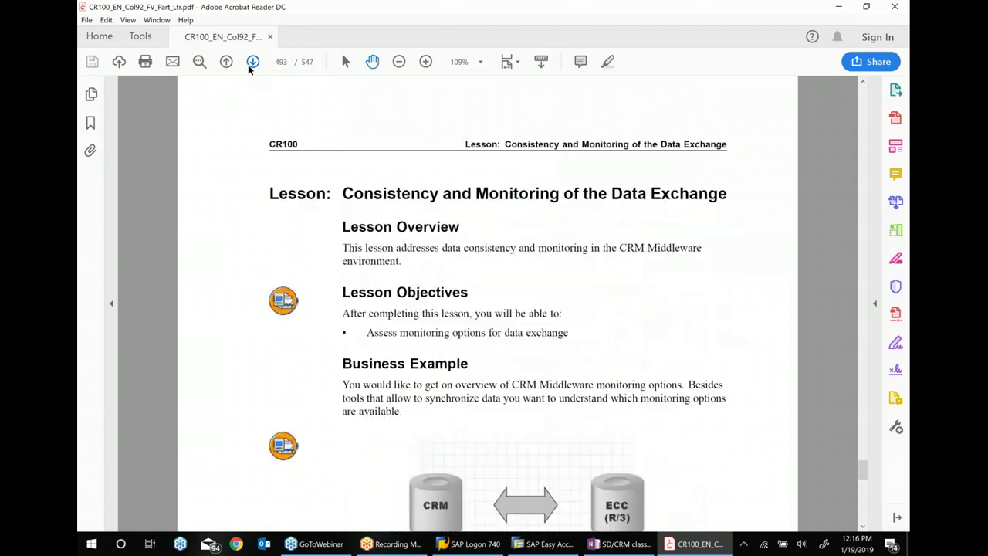
Step: Leave the PDF, switch to SAP Easy Access and open SMOEAC - Administration Console under Middleware, Administration
click(839, 7)
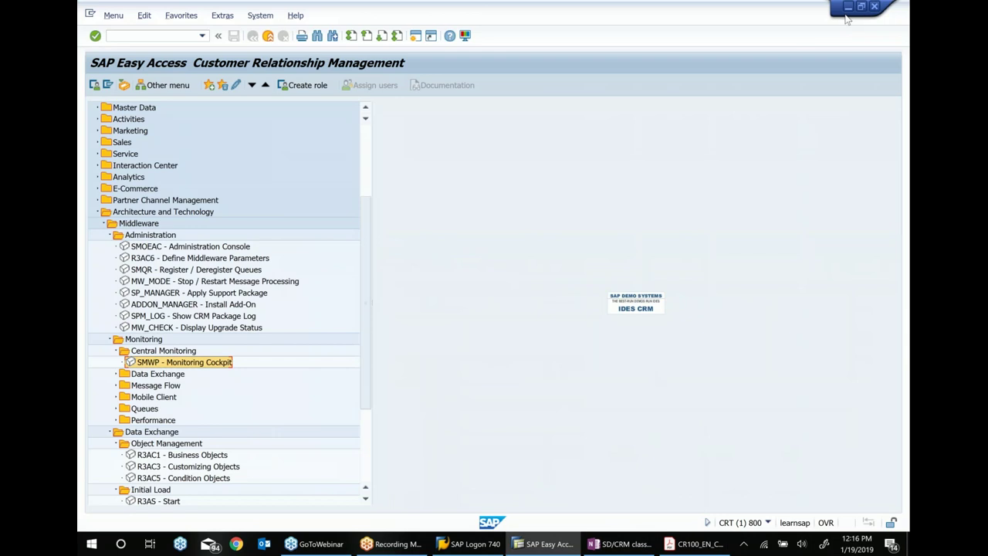
click(848, 7)
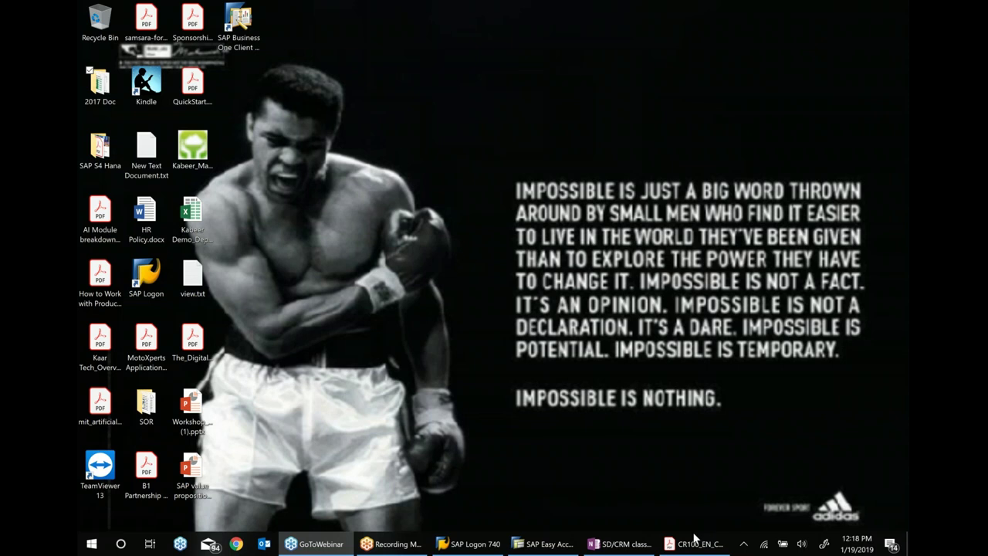
click(546, 545)
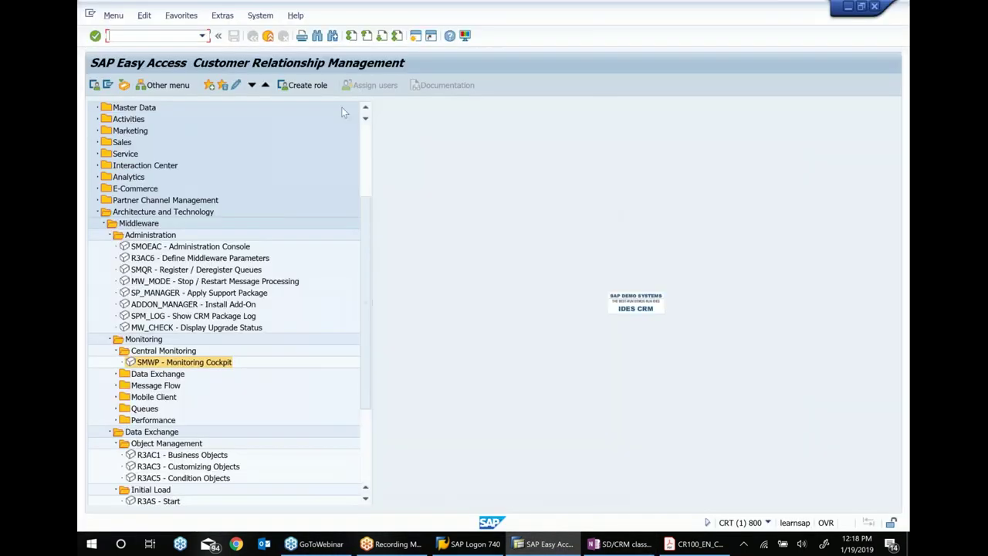
click(246, 248)
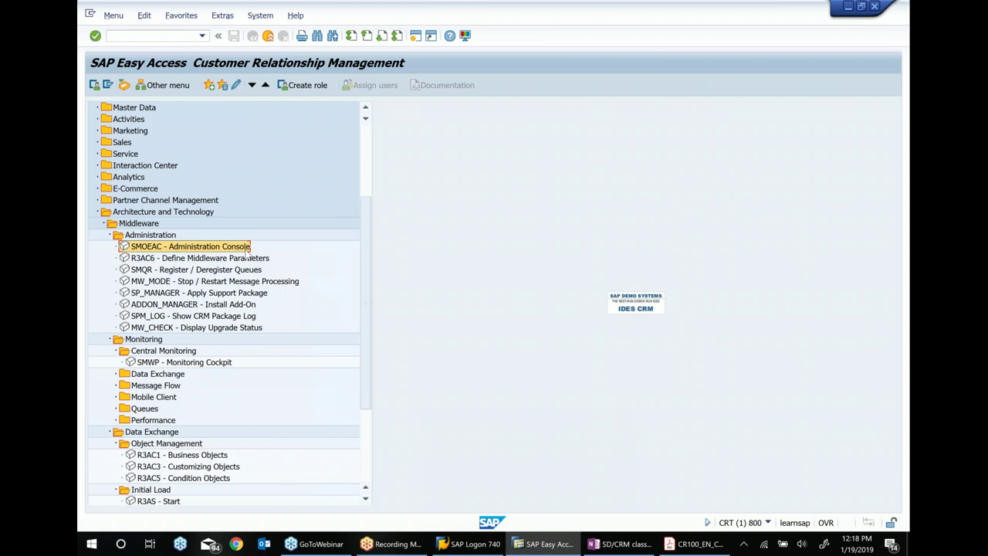
double_click(246, 247)
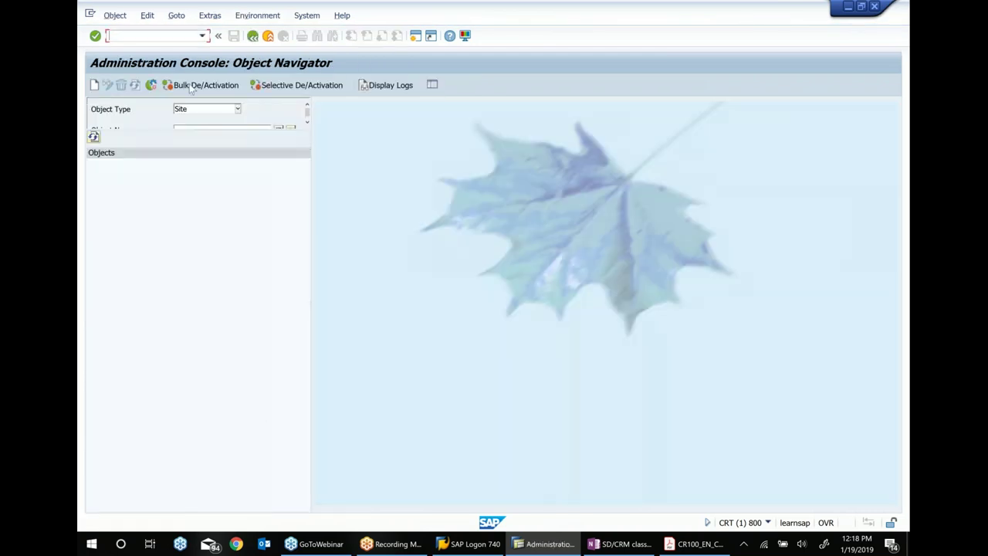
click(252, 37)
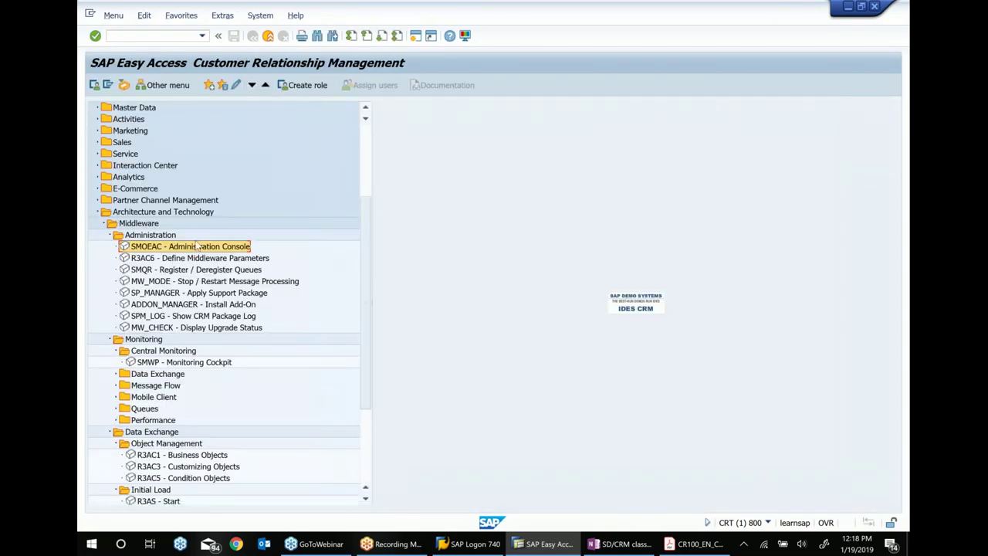
double_click(197, 246)
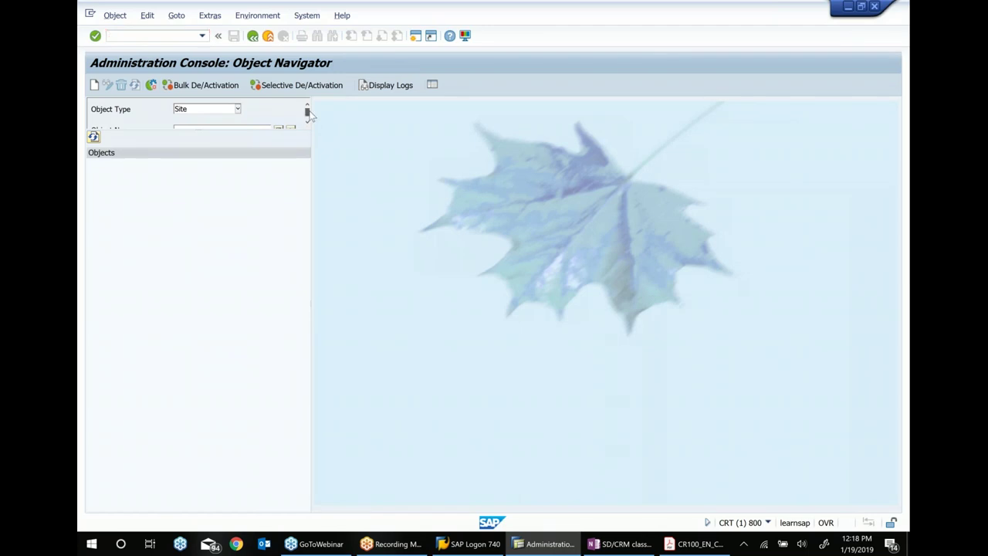
Step: Open the Filter Sites dialog for the object name and close it without entering criteria
drag(309, 114, 309, 130)
click(278, 123)
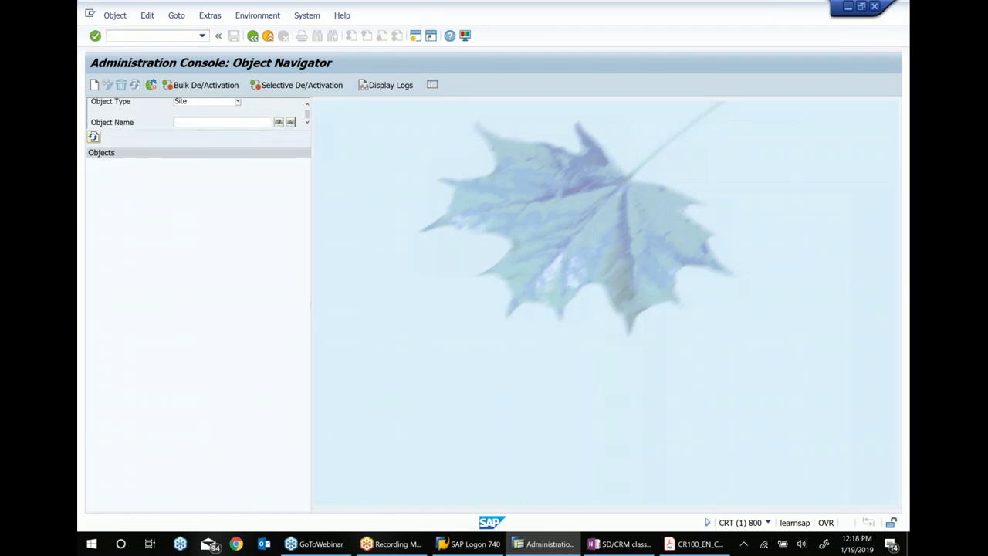
click(505, 155)
key(F4)
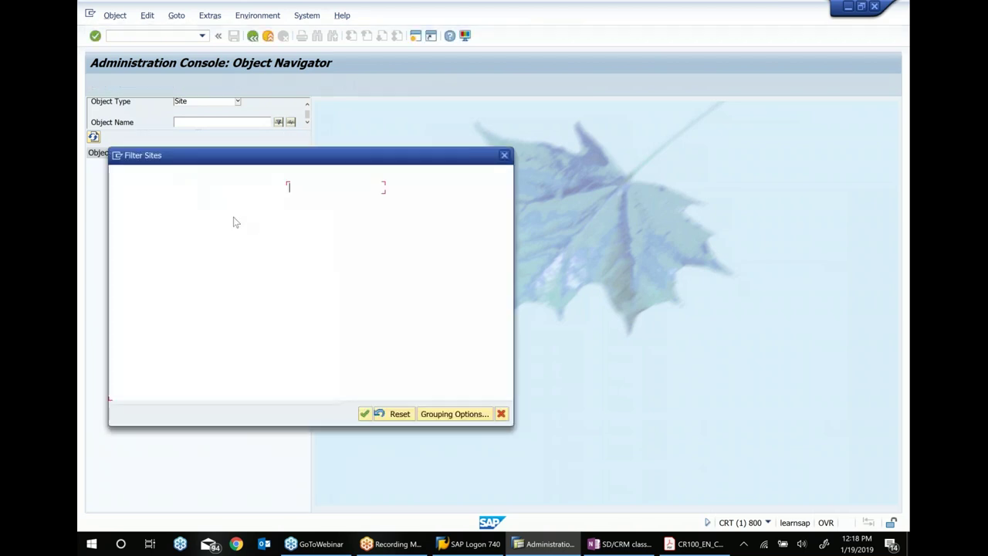
click(505, 154)
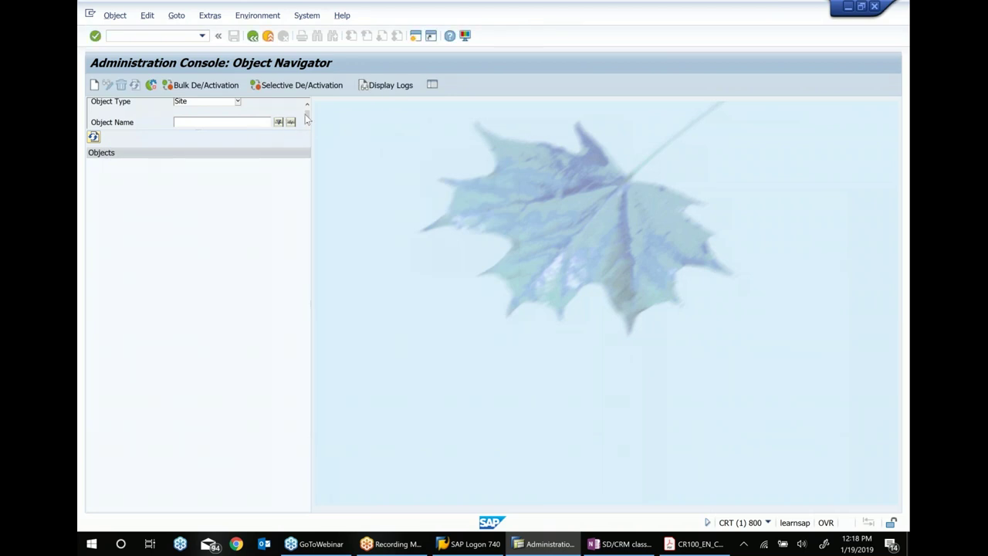
Step: Choose Site as the object type, examine the criteria available for filtering sites, and dismiss the filter
drag(307, 117, 308, 110)
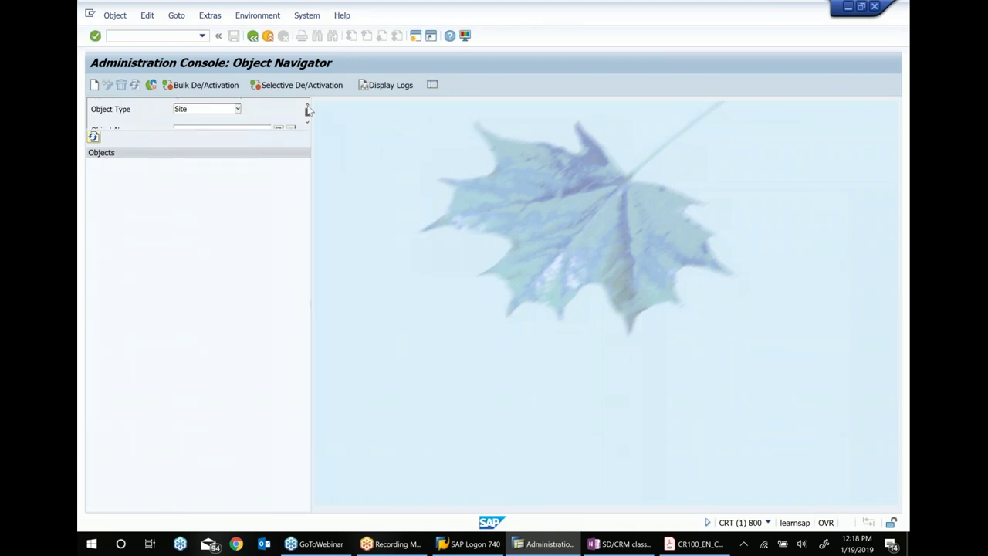
click(238, 109)
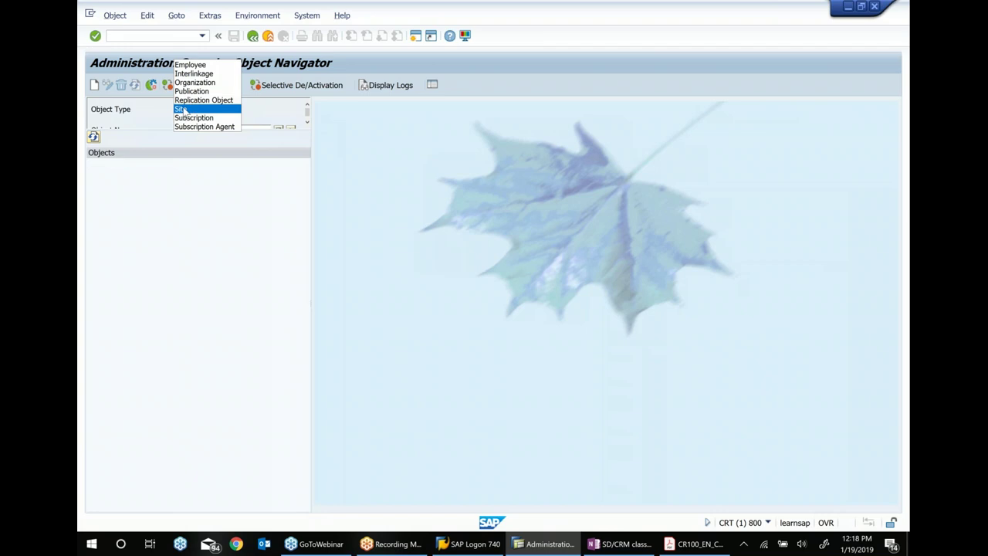
click(188, 110)
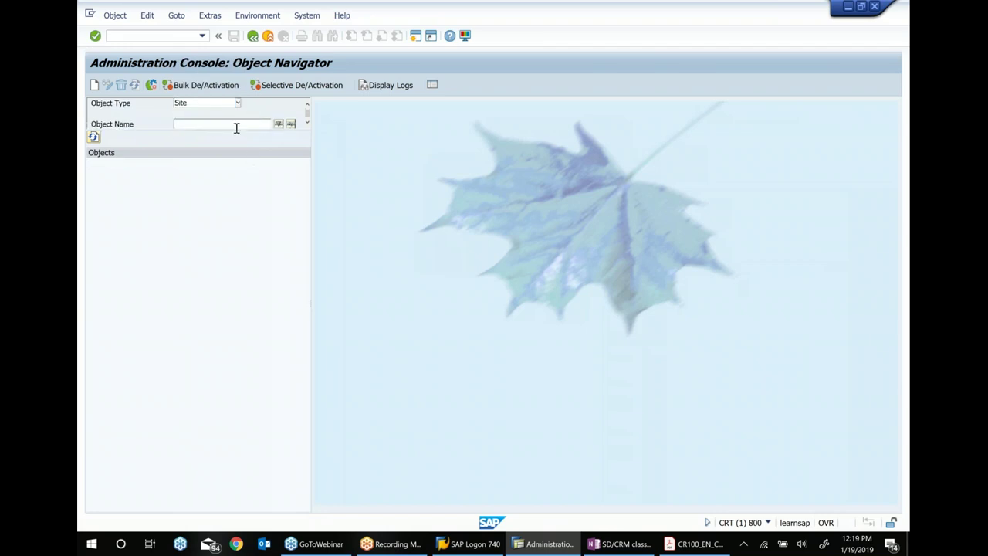
click(282, 128)
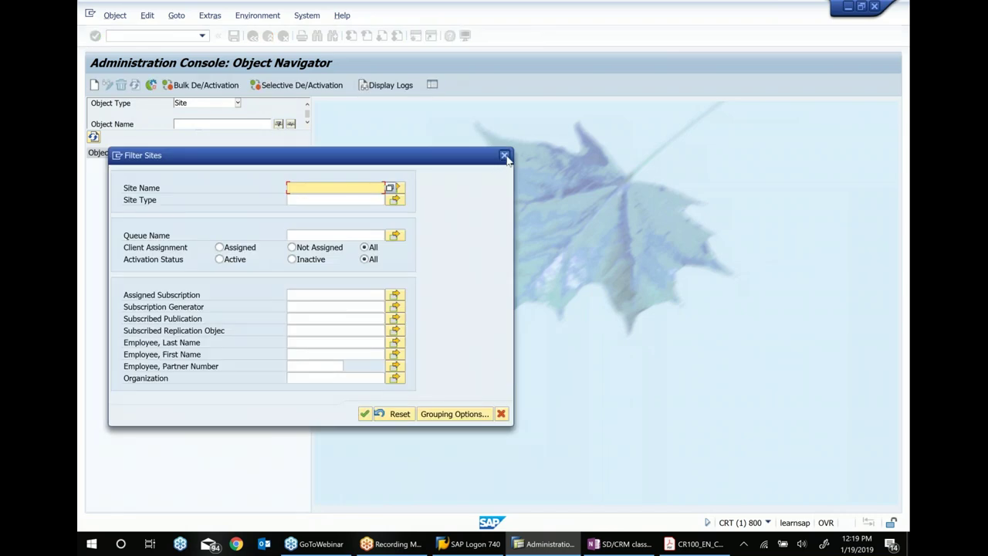
click(505, 156)
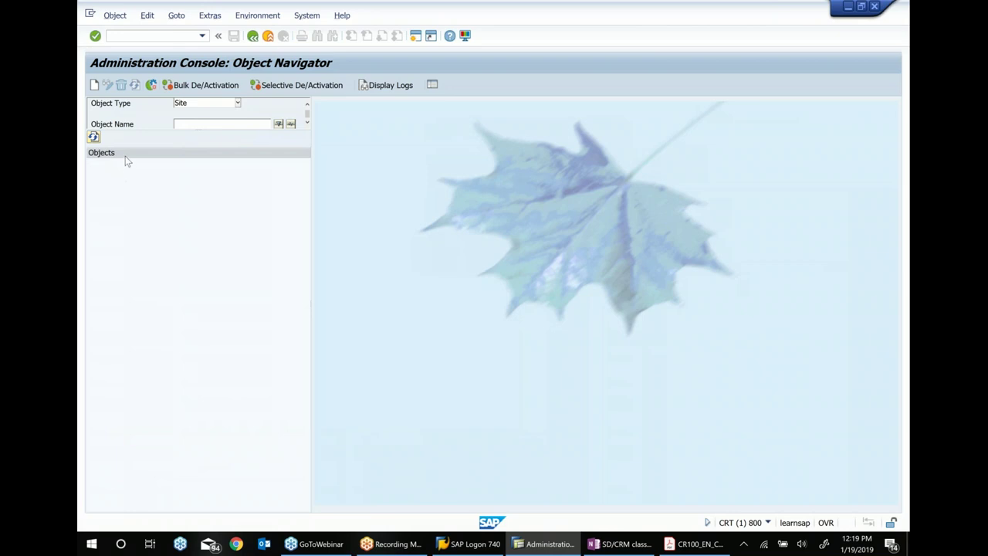
Step: Enlarge the selection area so the object name field shows fully, and list all sites without entering a name
click(307, 105)
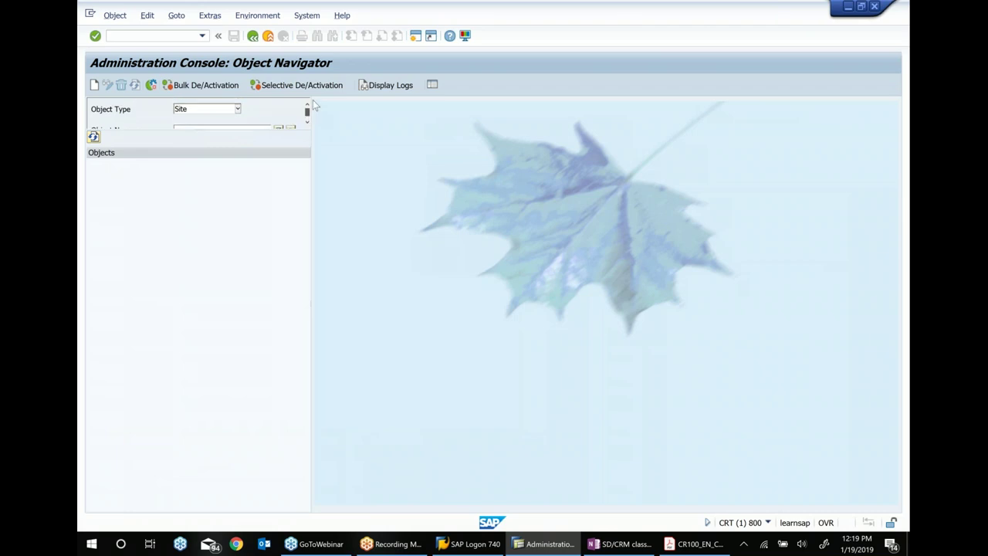
click(433, 85)
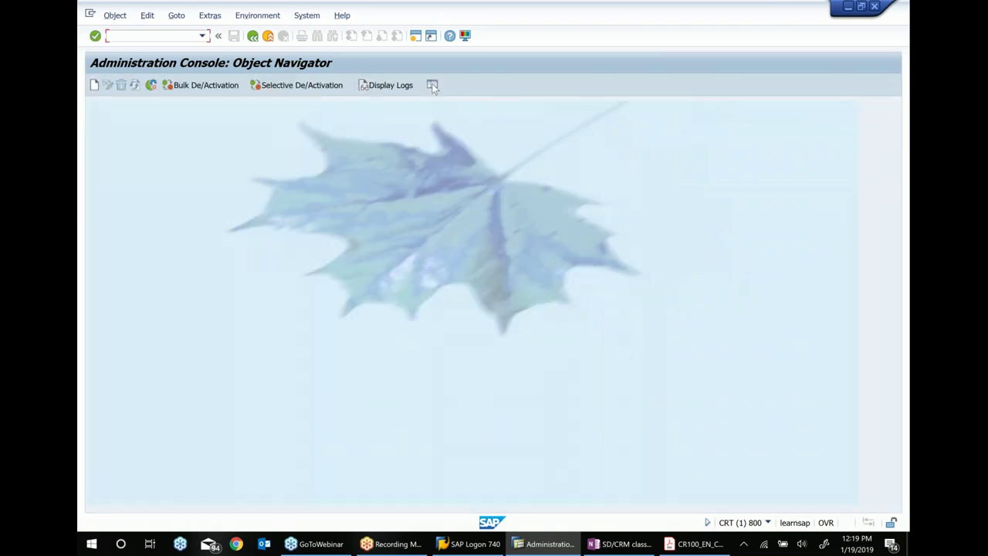
click(433, 86)
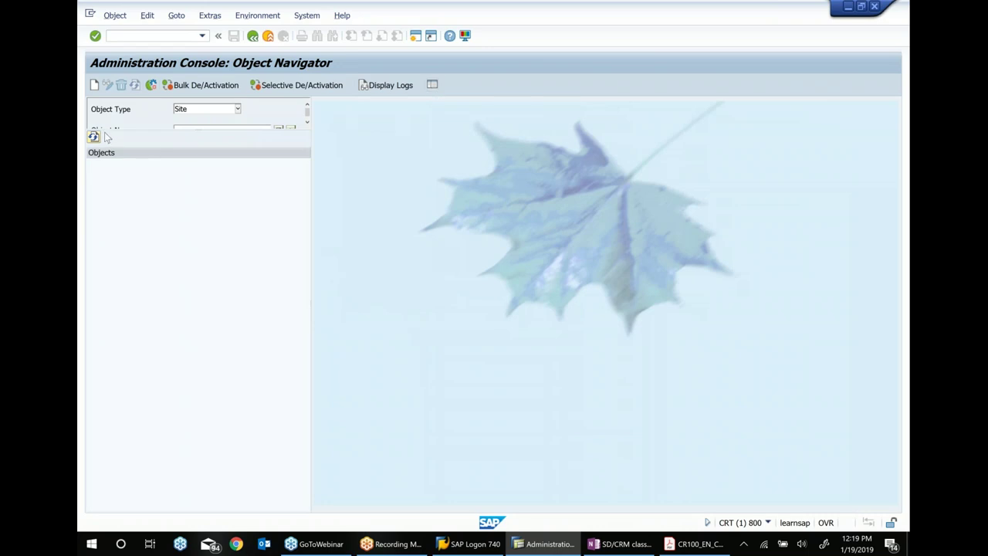
drag(98, 130, 99, 179)
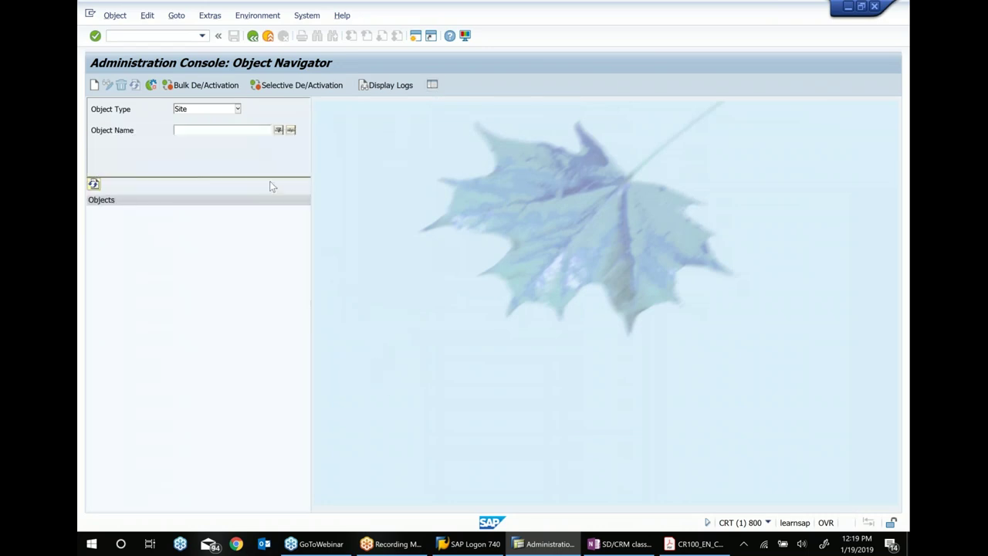
click(258, 129)
key(Return)
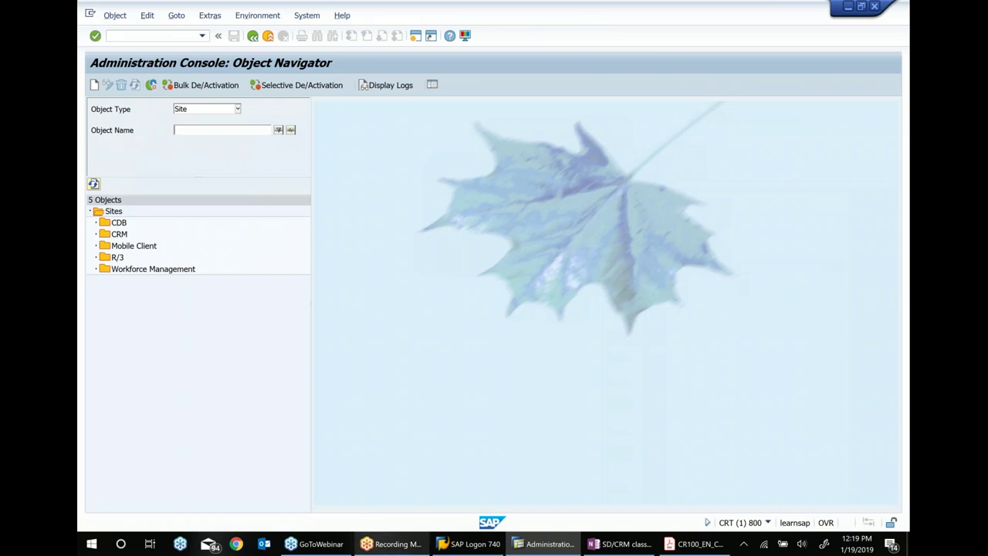
Step: Expand the R/3 site type and the R/3 site beneath it to list its subscriptions
click(119, 262)
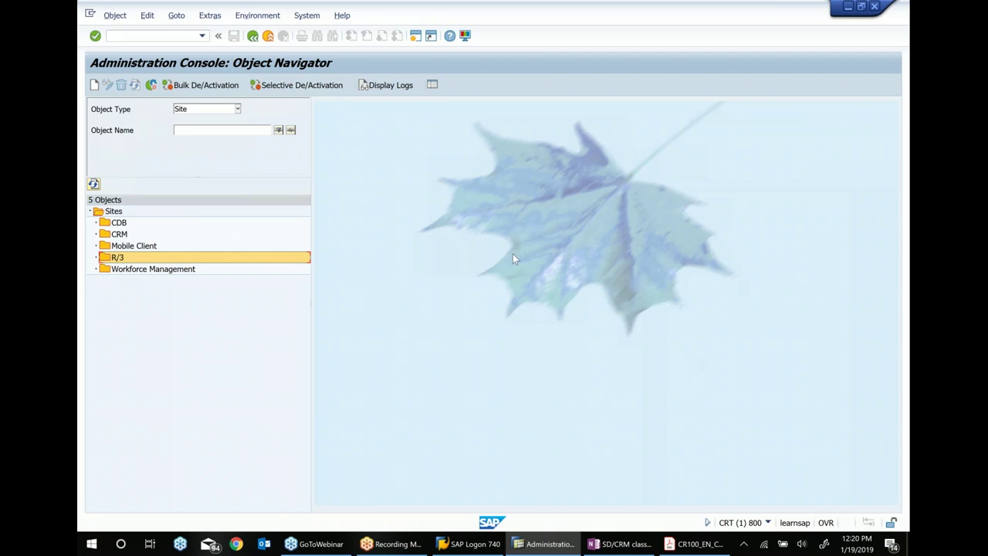
click(121, 258)
click(96, 258)
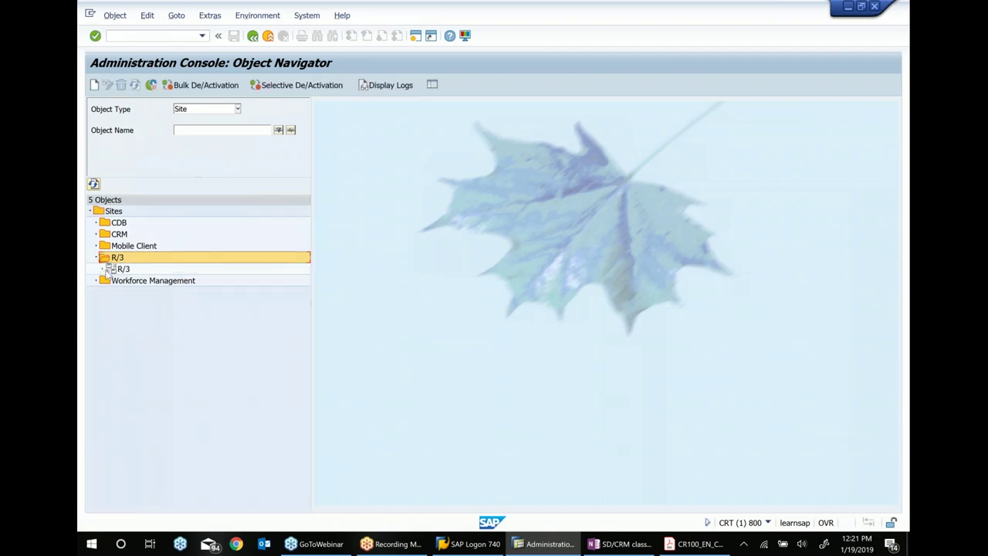
click(121, 270)
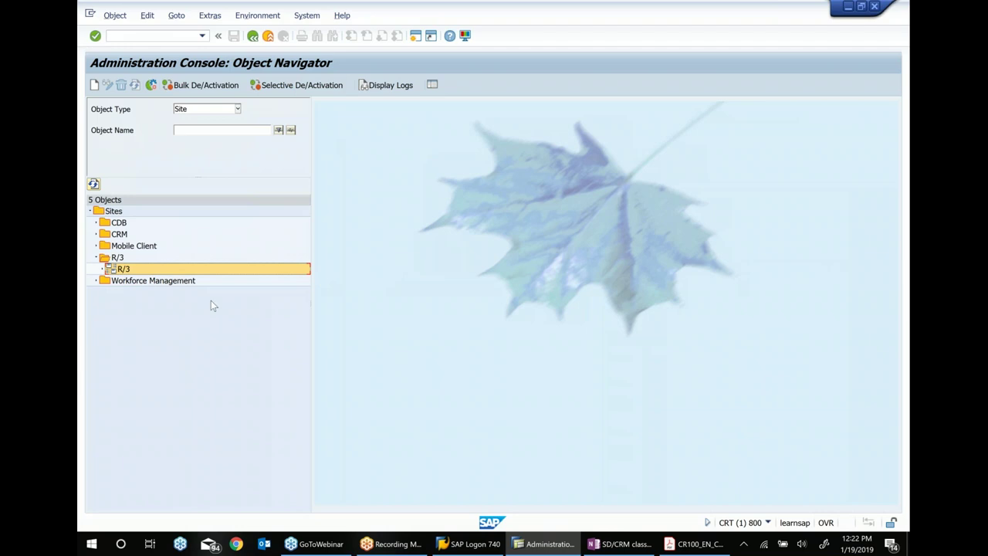
click(100, 269)
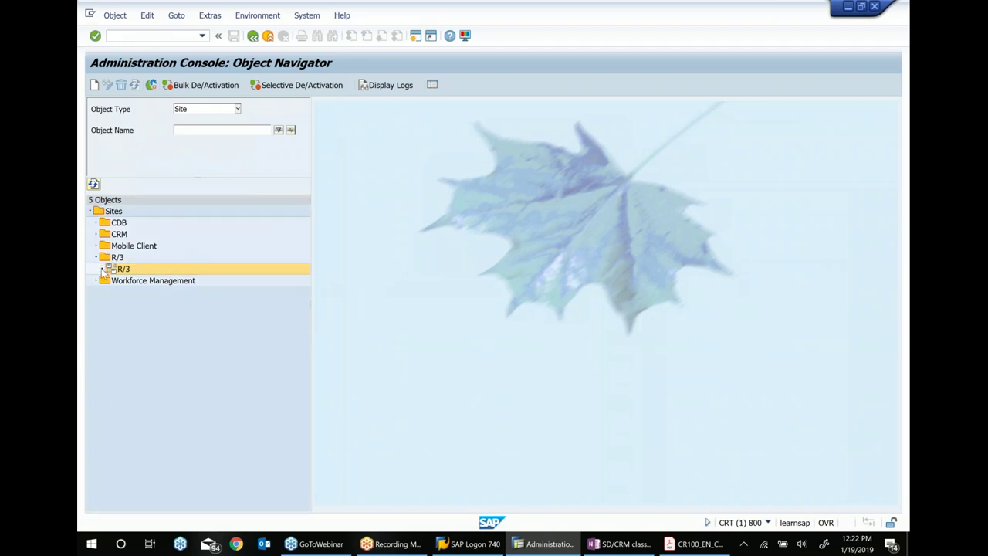
click(109, 281)
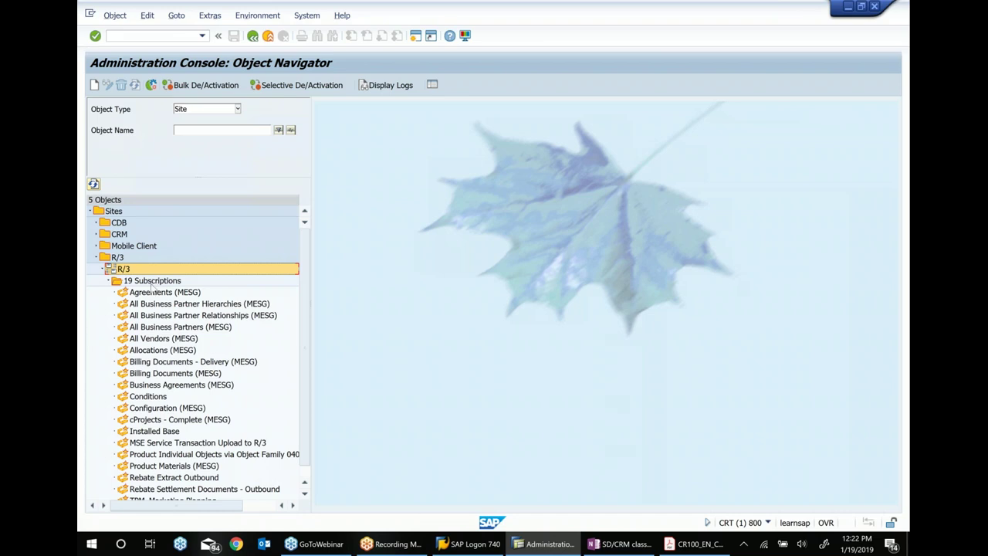
Step: Display the R/3 site, examine its site attributes such as the RFC destination and logical system, and leave the site display
double_click(123, 270)
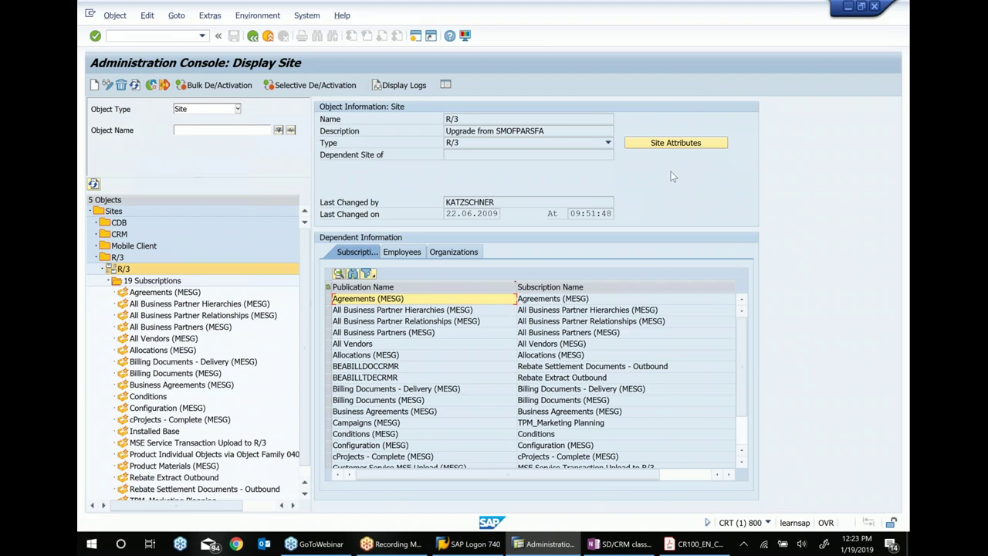
click(675, 146)
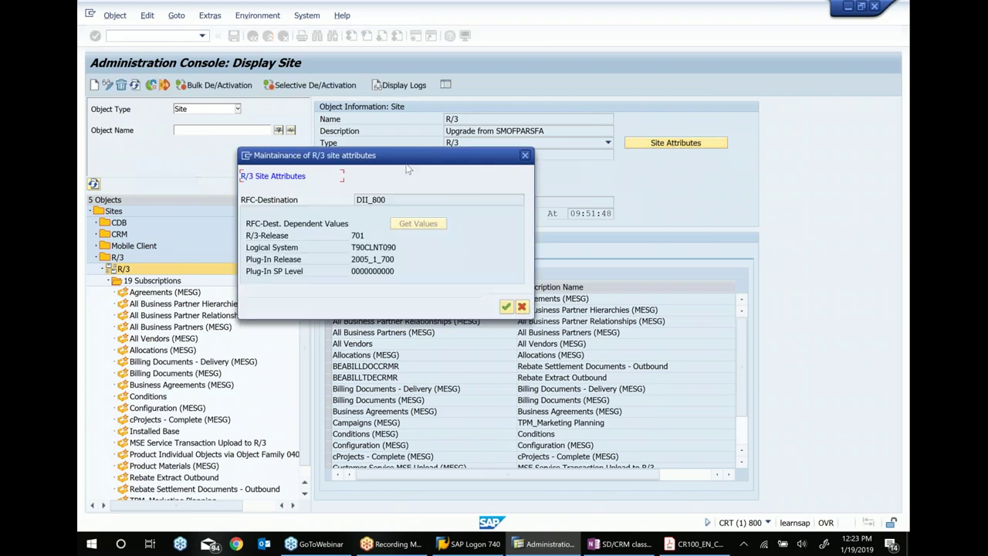
drag(400, 151, 545, 239)
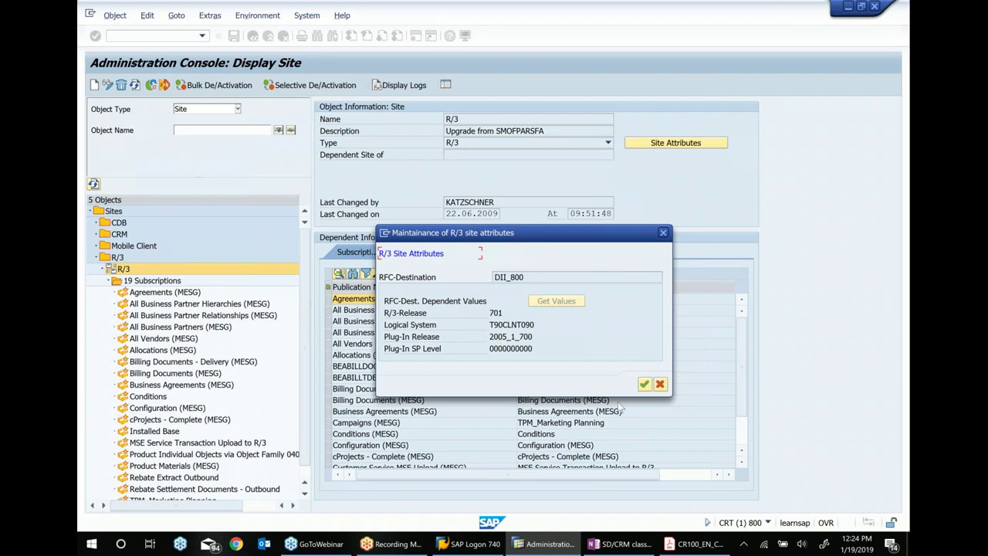
click(660, 384)
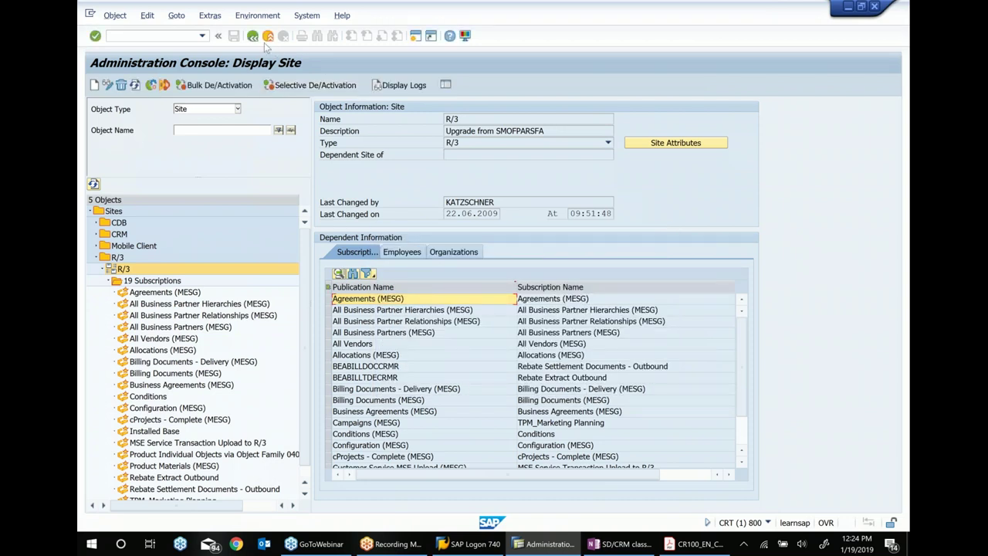
key(F3)
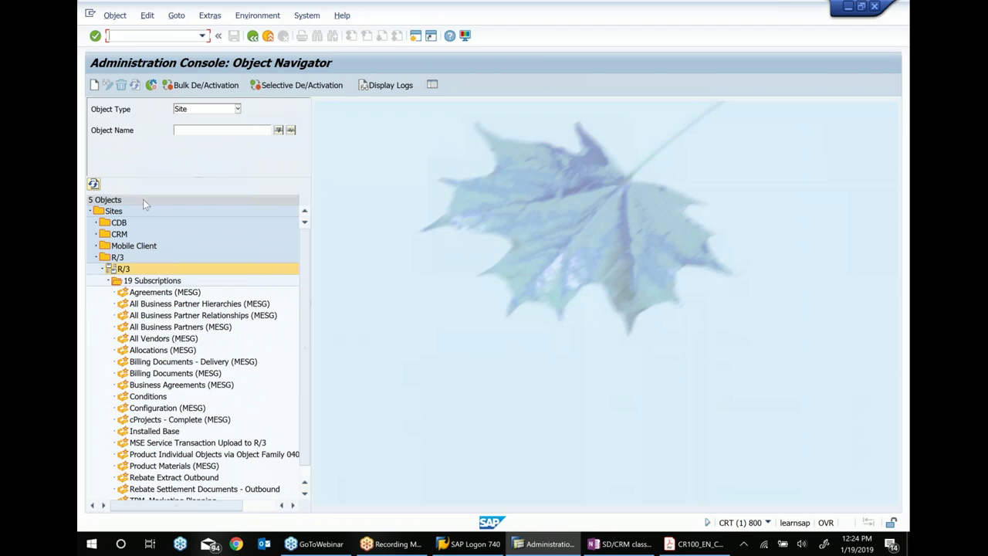
Step: Leave the Administration Console and open R3AC1 - Business Objects under Middleware, Data Exchange, Object Management
click(252, 36)
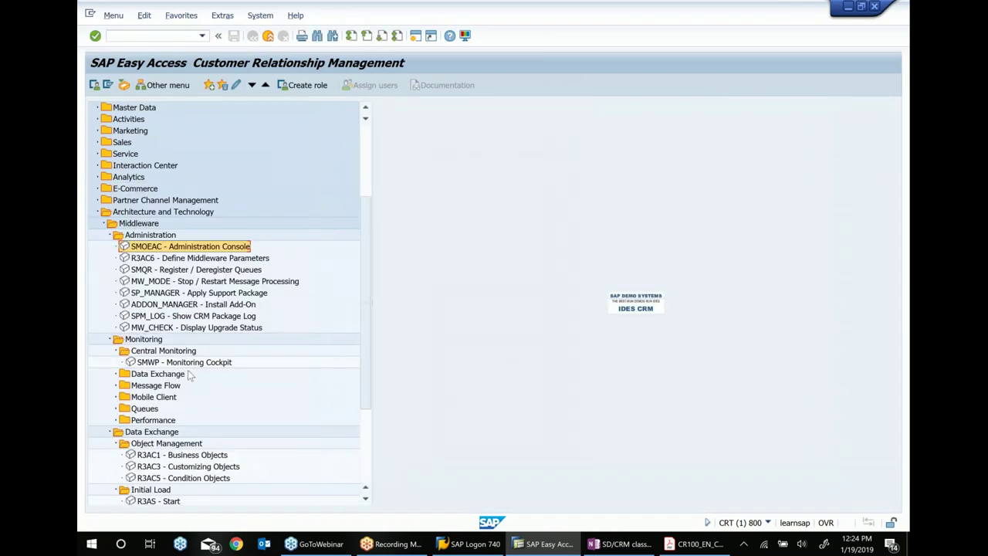
scroll(276, 390, down, 3)
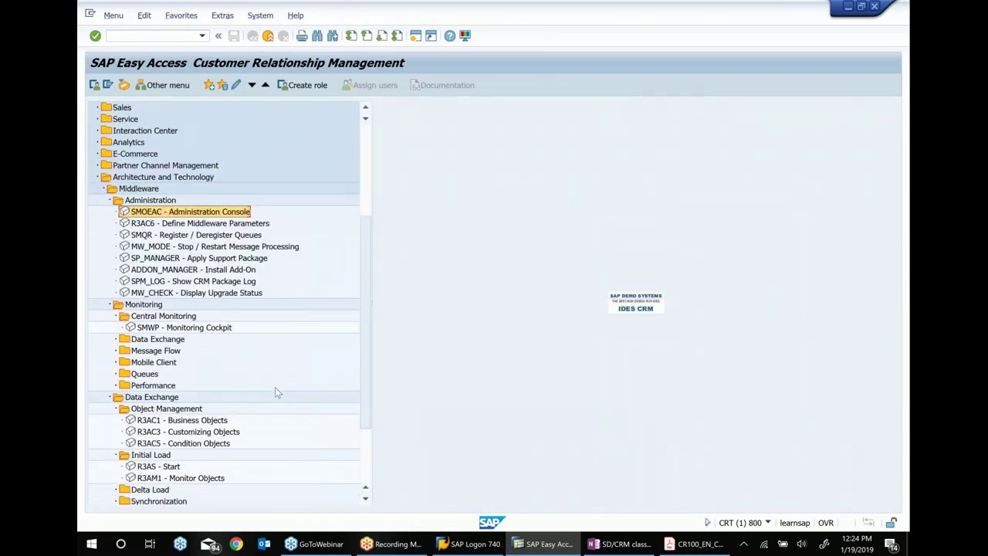
click(165, 362)
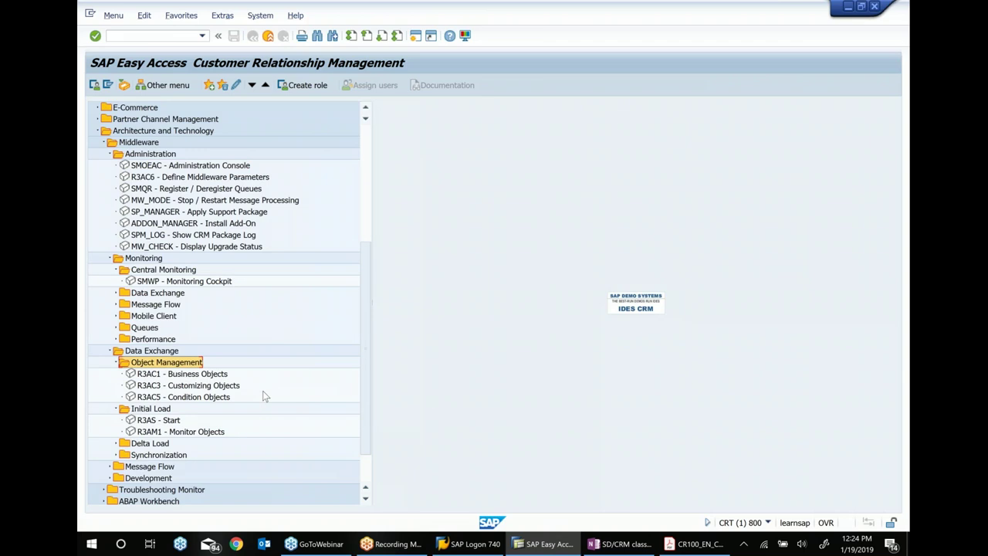
click(211, 375)
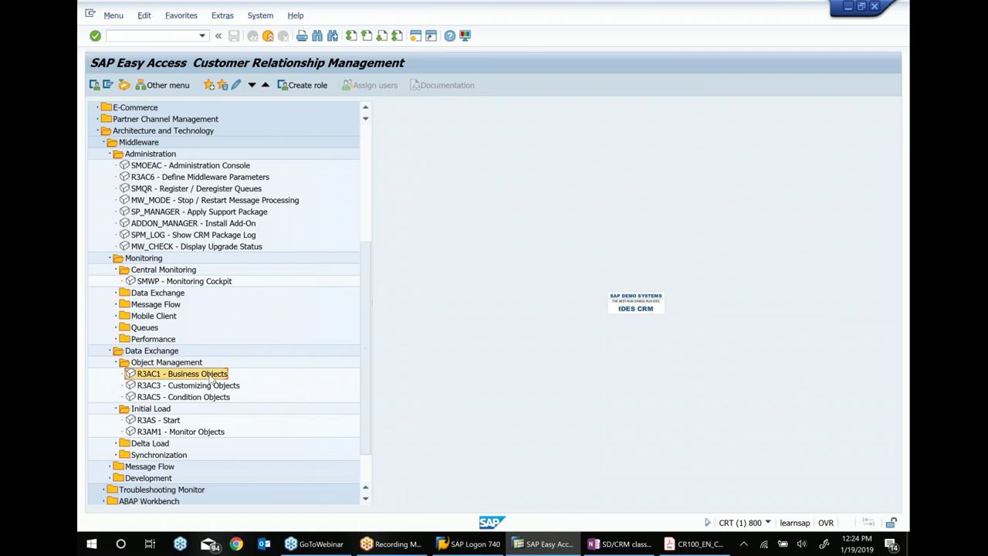
click(213, 386)
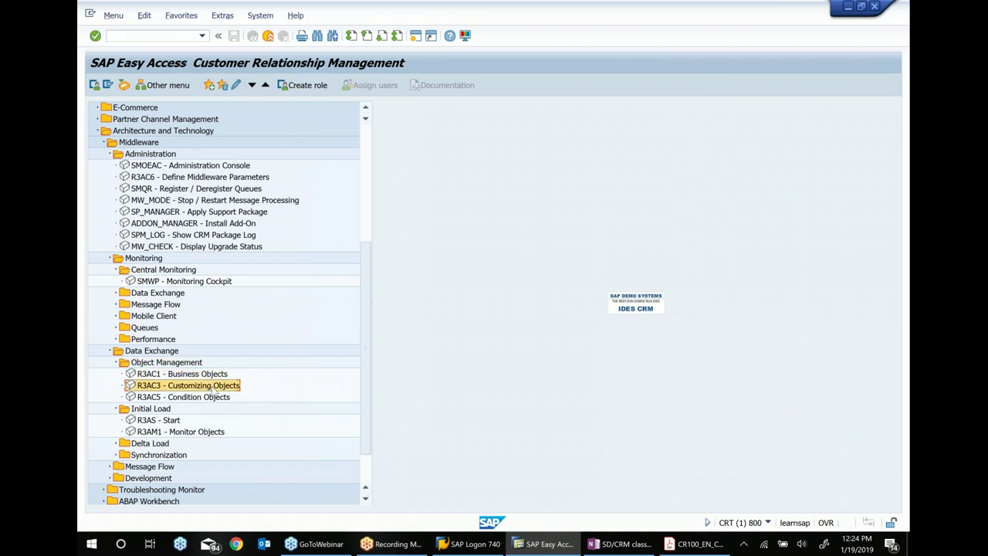
click(205, 400)
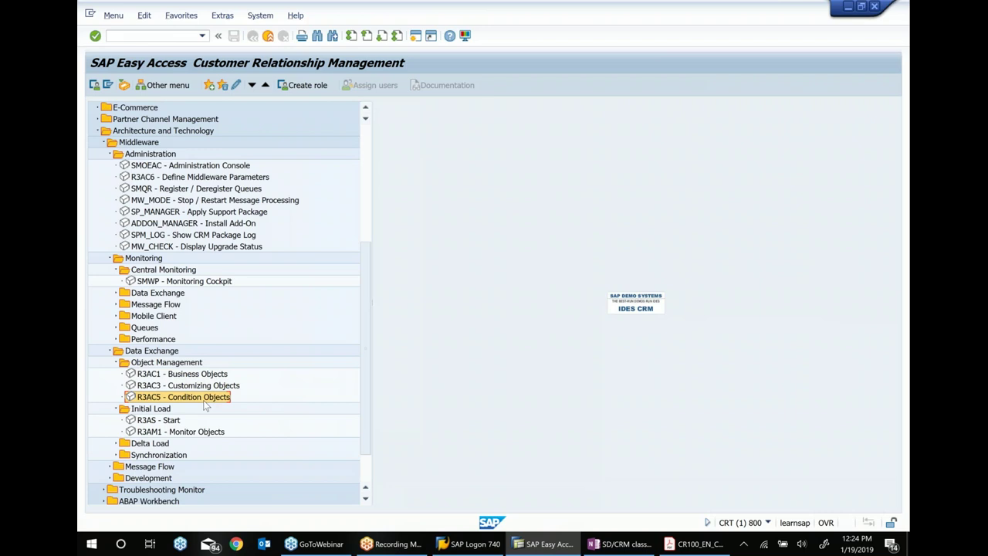
click(195, 375)
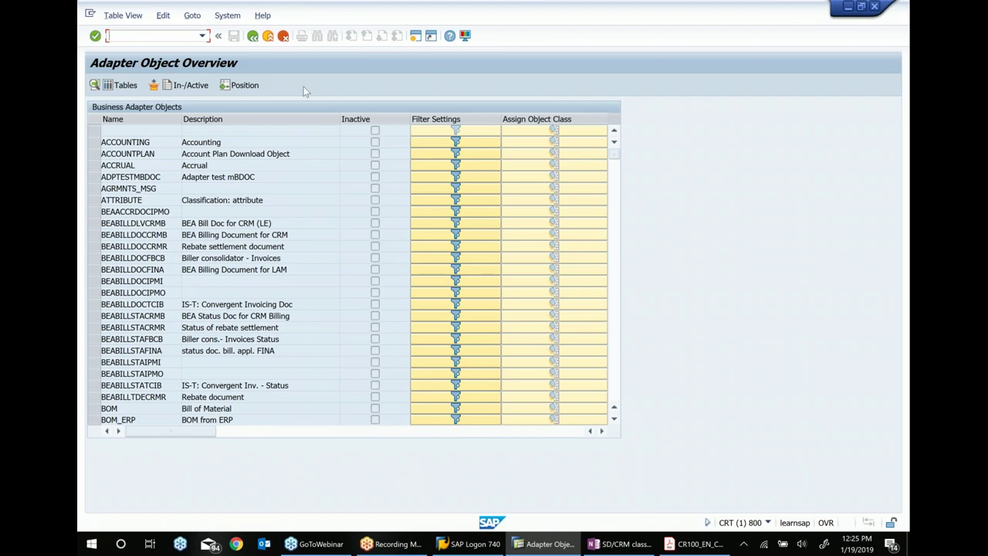
Step: Find the CUSTOMER_MAIN business adapter object and open its details
scroll(296, 243, down, 6)
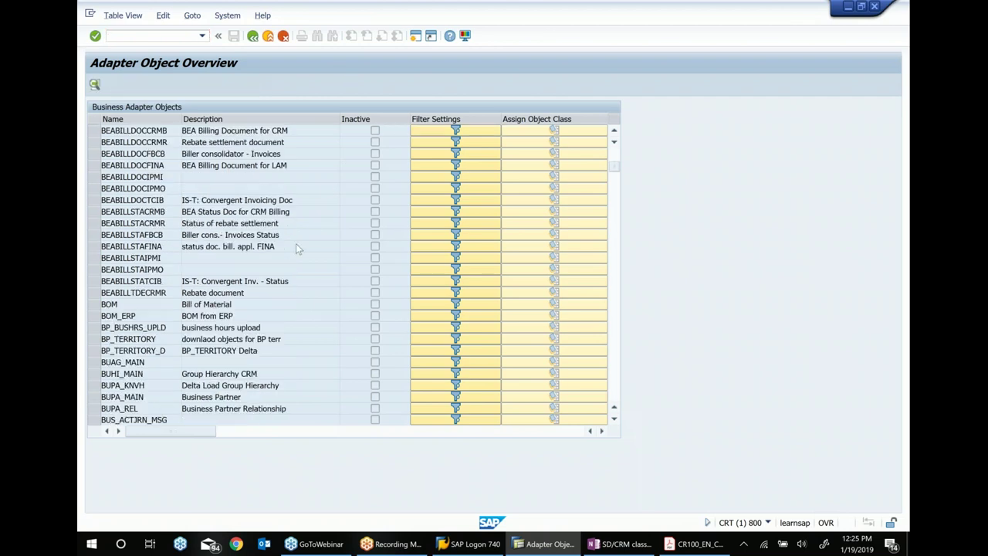
scroll(296, 244, down, 1)
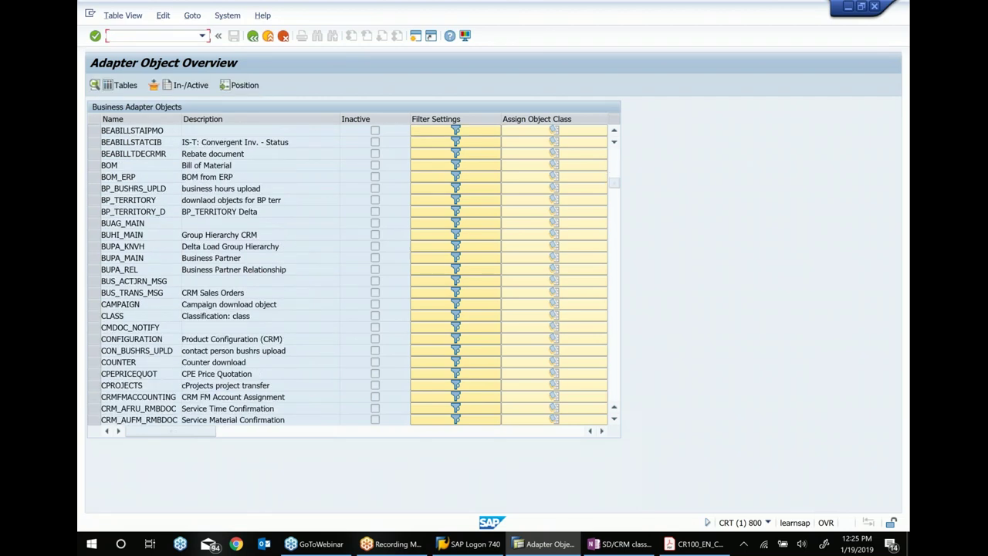
scroll(122, 245, down, 1)
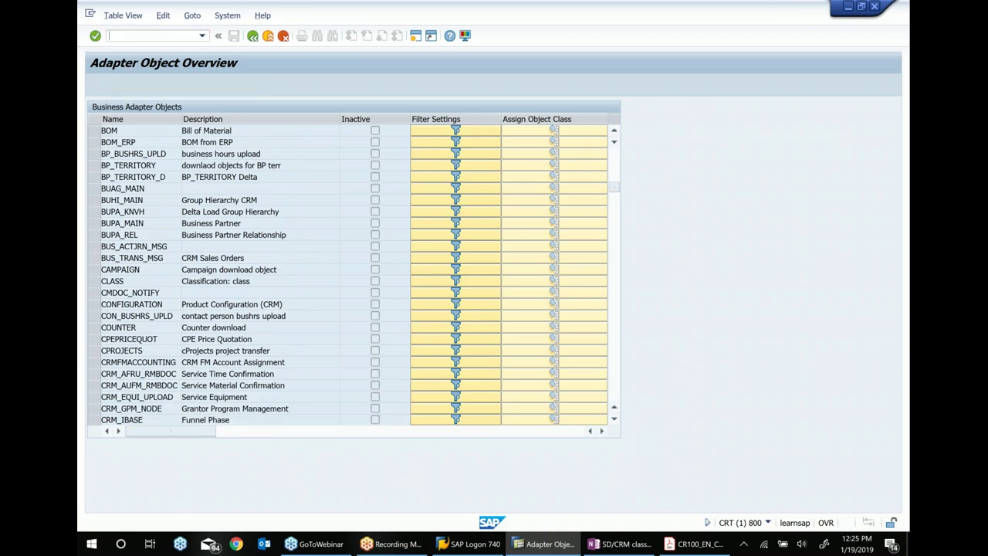
scroll(101, 307, down, 2)
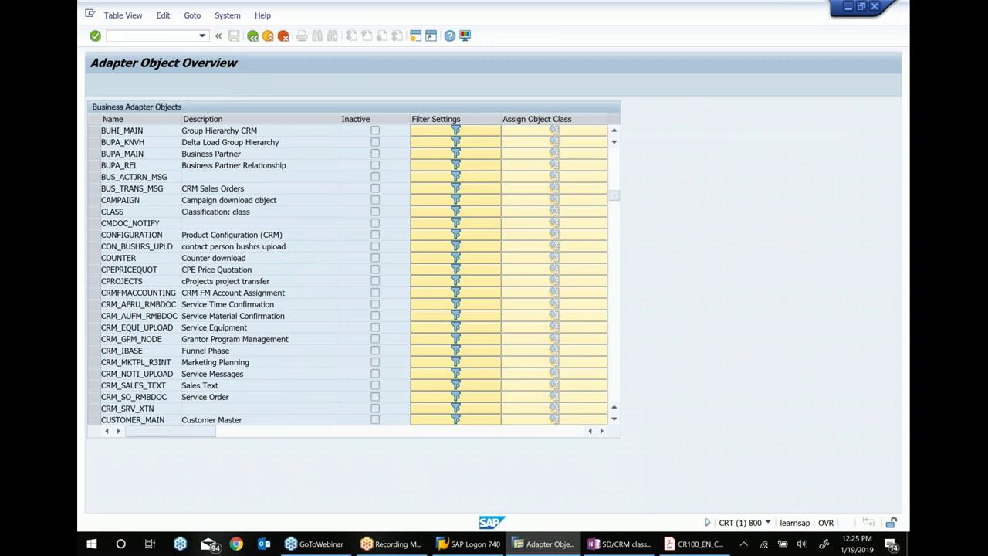
scroll(105, 335, down, 2)
click(91, 353)
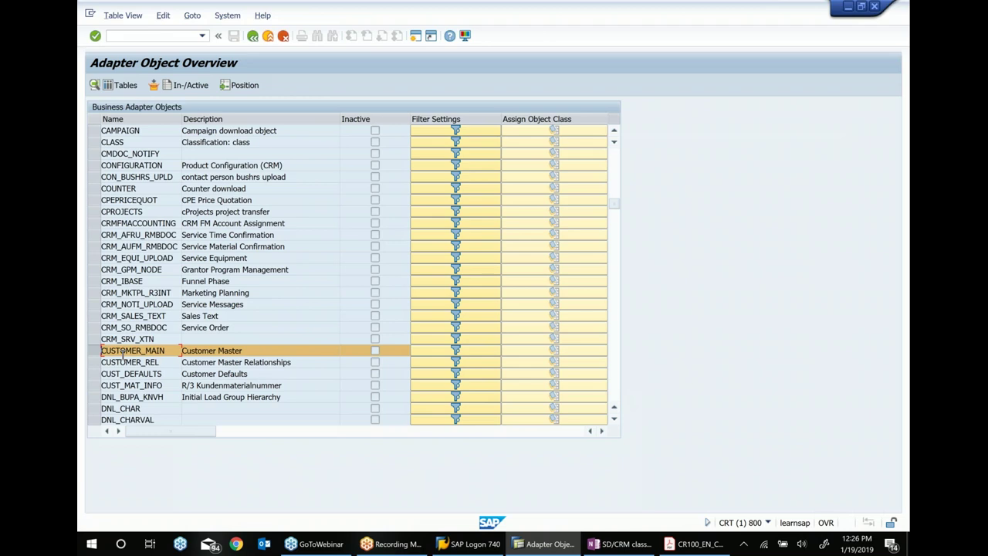
double_click(216, 352)
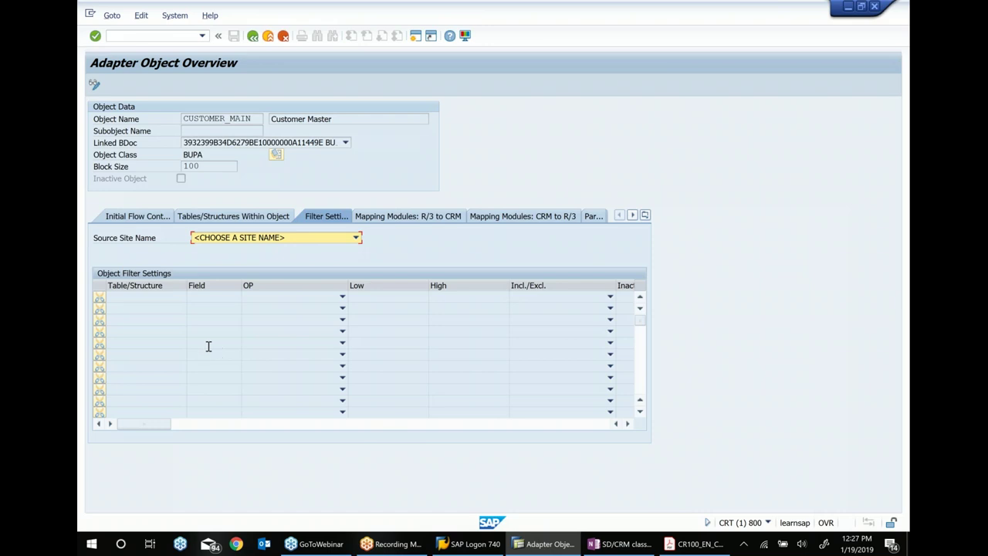
Step: Choose the R/3 site as the source site in the customer master's filter settings
click(356, 238)
click(242, 249)
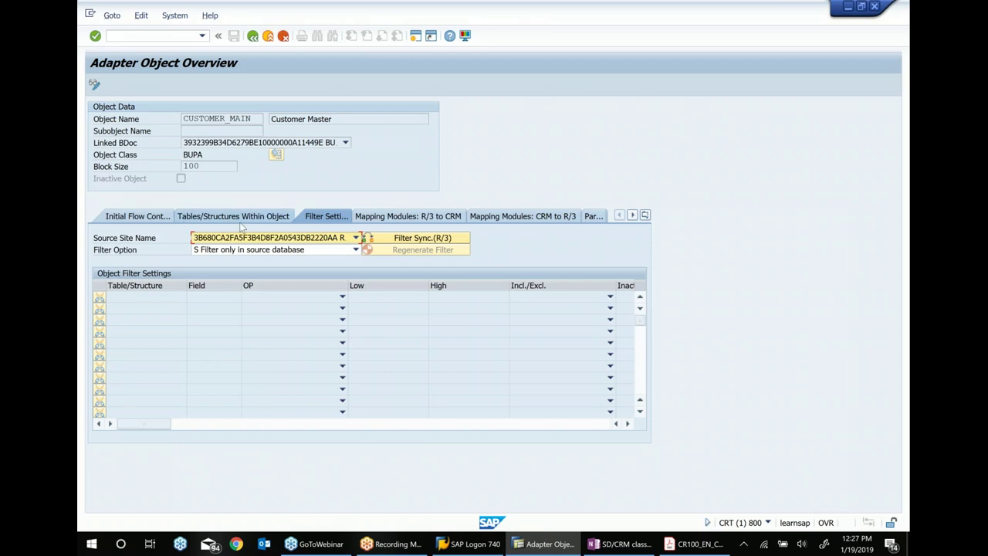
click(356, 239)
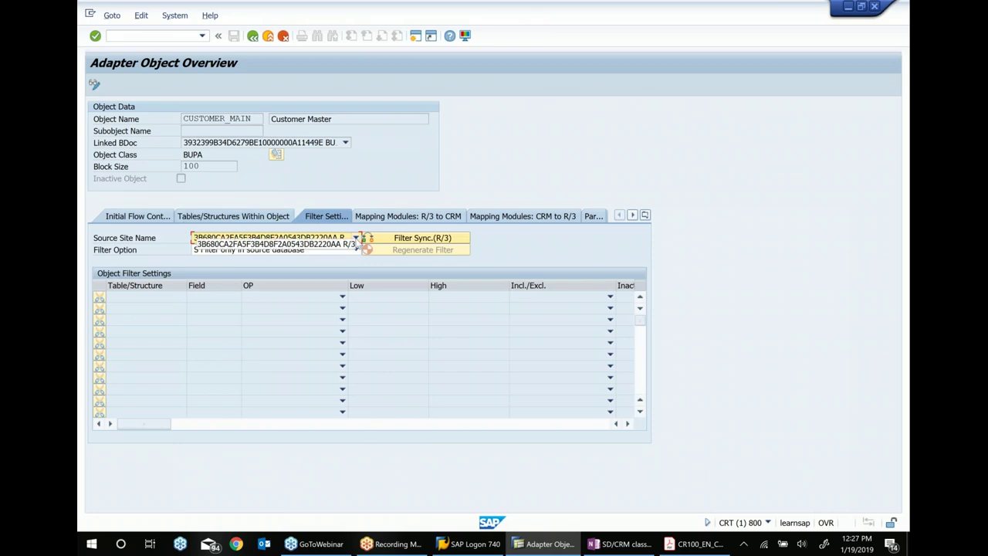
click(320, 247)
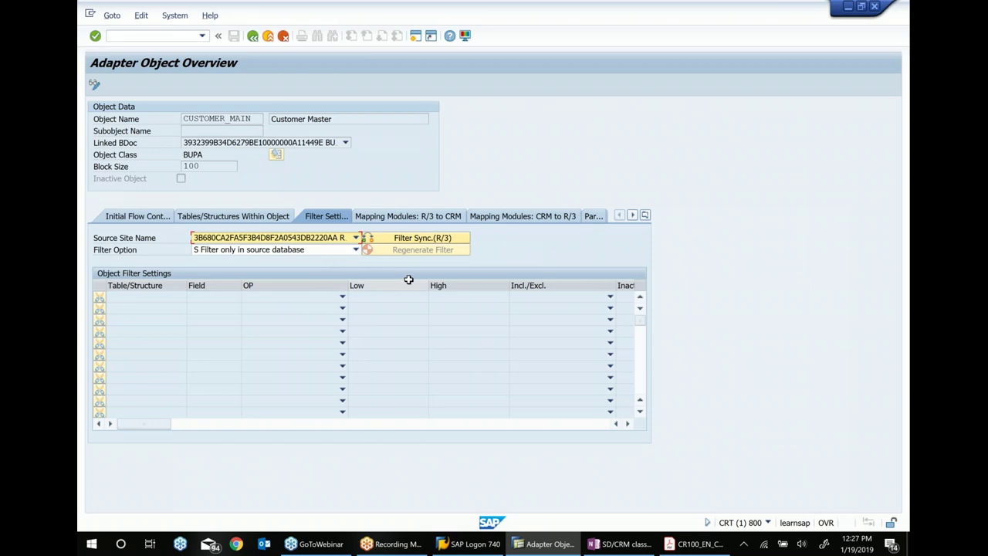
Step: Switch the CUSTOMER_MAIN object to change mode and choose KNVV, Customer Master Sales Data, as the first filter row's table
click(94, 84)
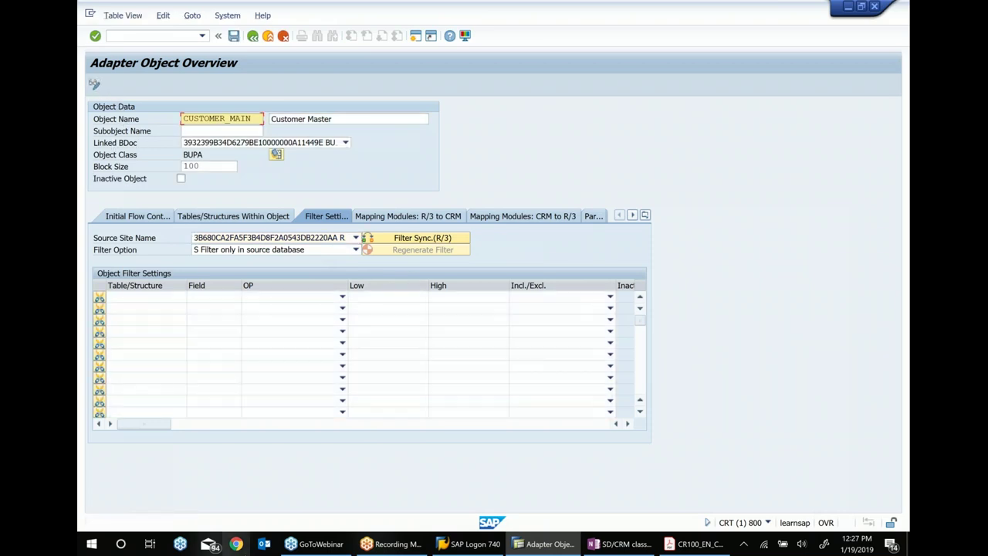
click(158, 299)
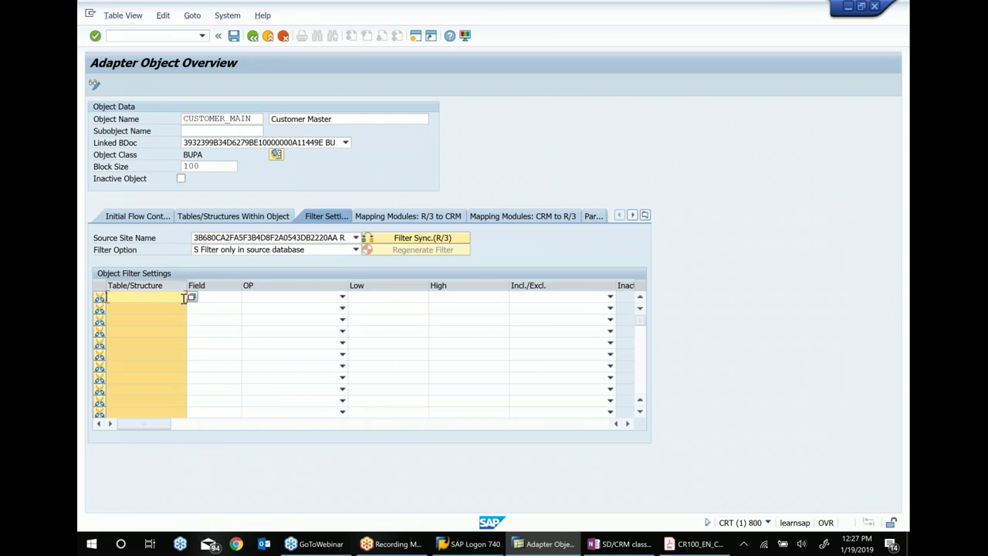
click(191, 298)
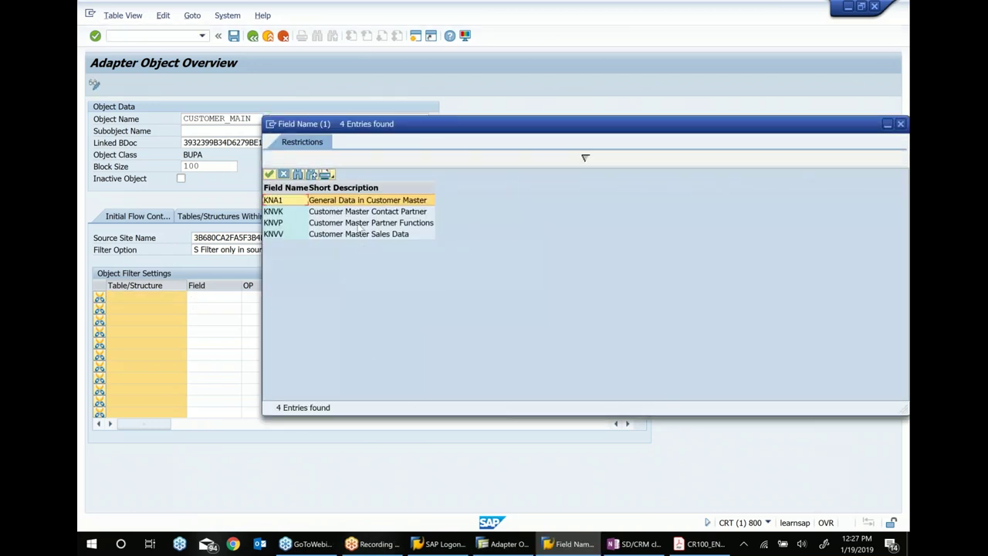
double_click(345, 235)
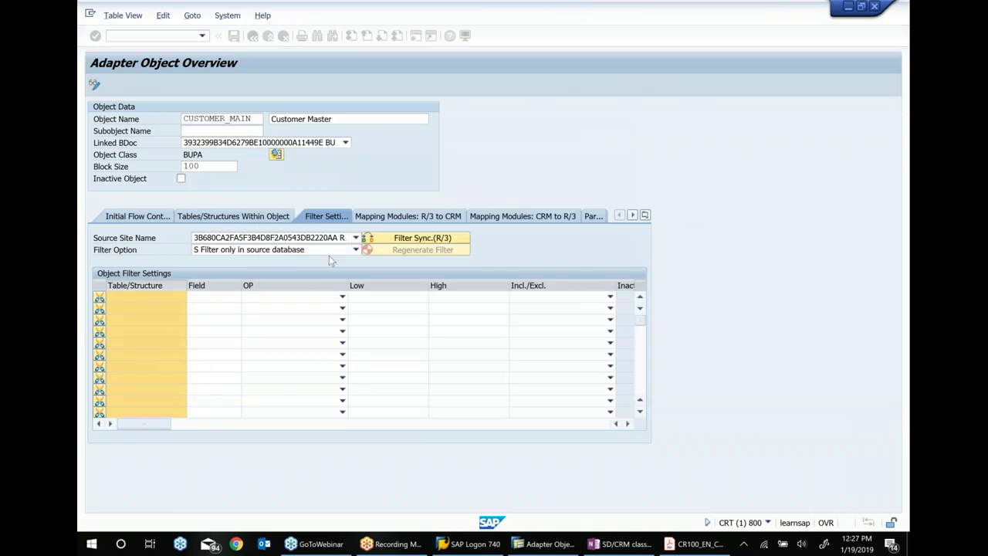
Step: Complete the KNVV filter row with the field VKORG, the operator EQ Equality and the low value 1000
click(214, 297)
click(248, 297)
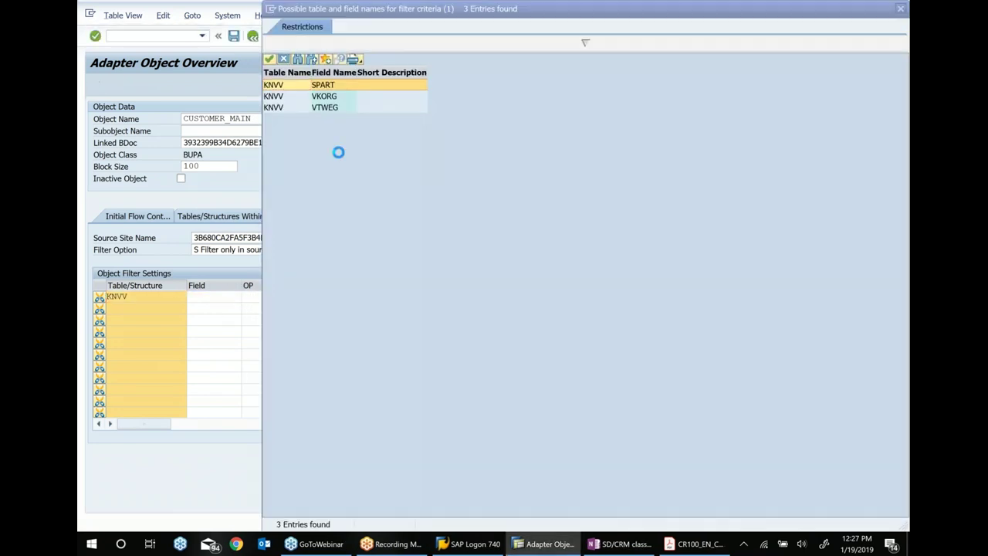
double_click(325, 97)
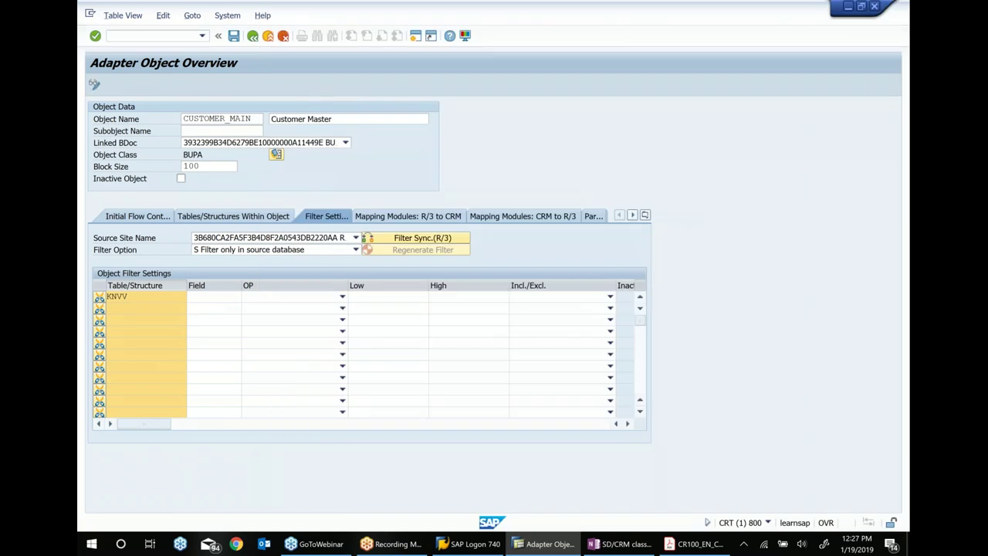
click(342, 297)
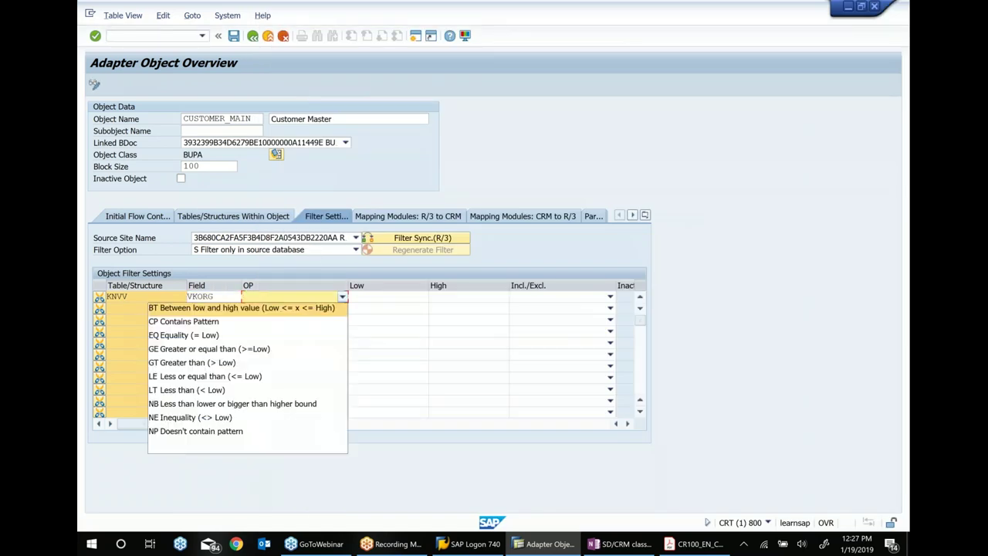
click(209, 339)
click(392, 294)
text(1000)
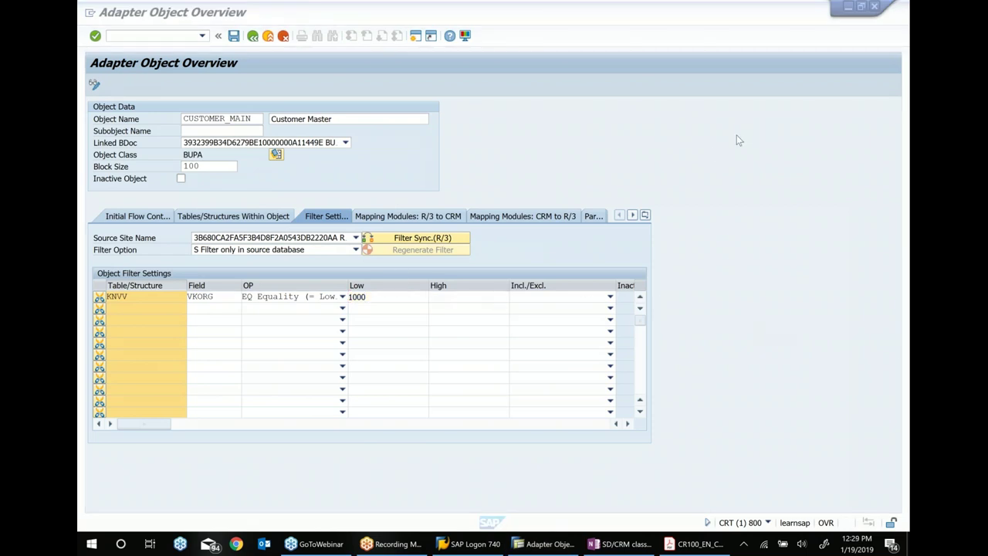
Step: Leave the customer master's filter settings and return to the list of business adapter objects
click(253, 37)
click(447, 167)
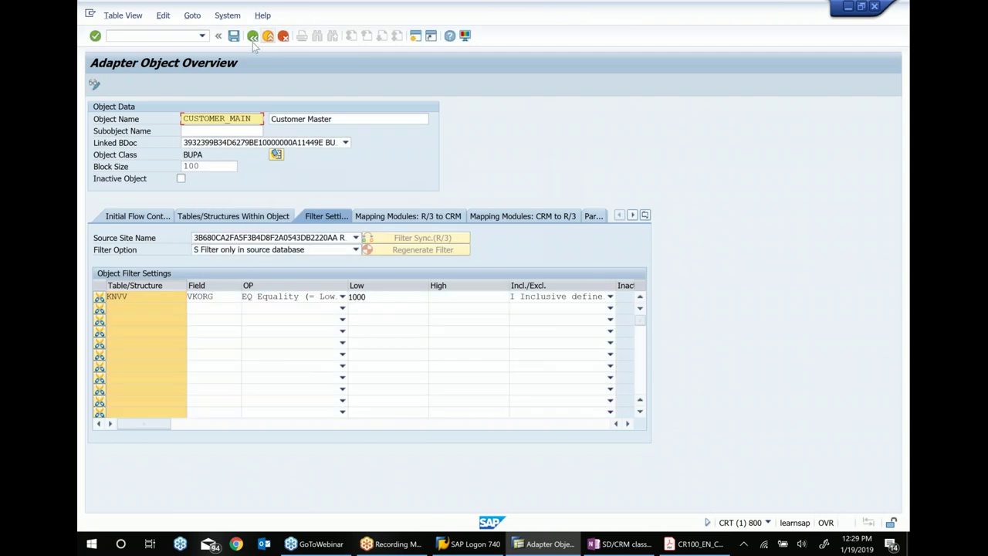
click(253, 36)
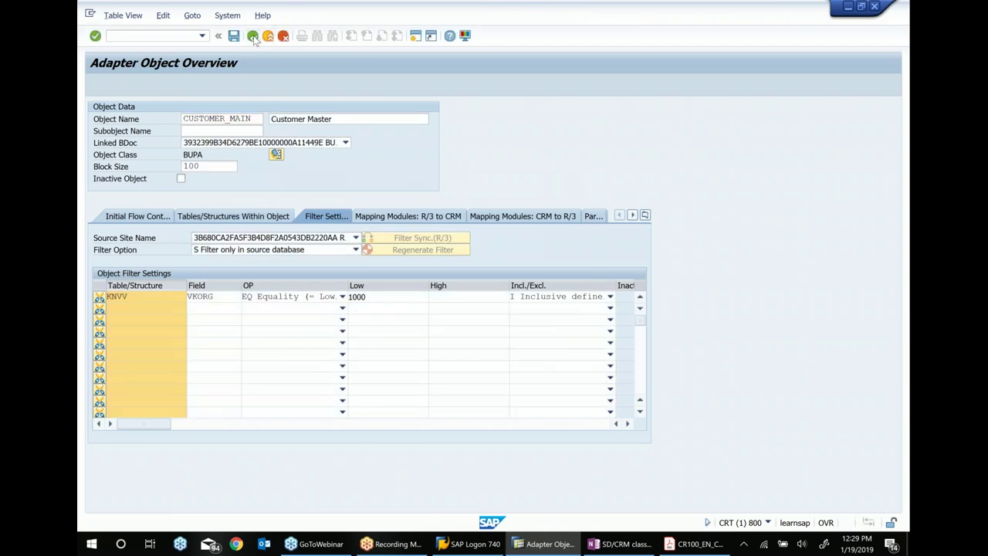
click(338, 235)
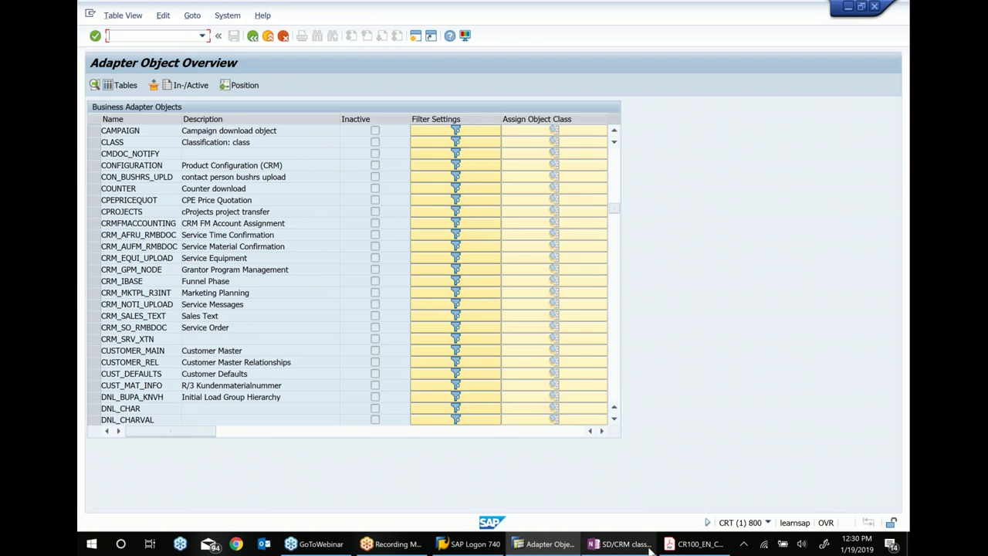
click(679, 545)
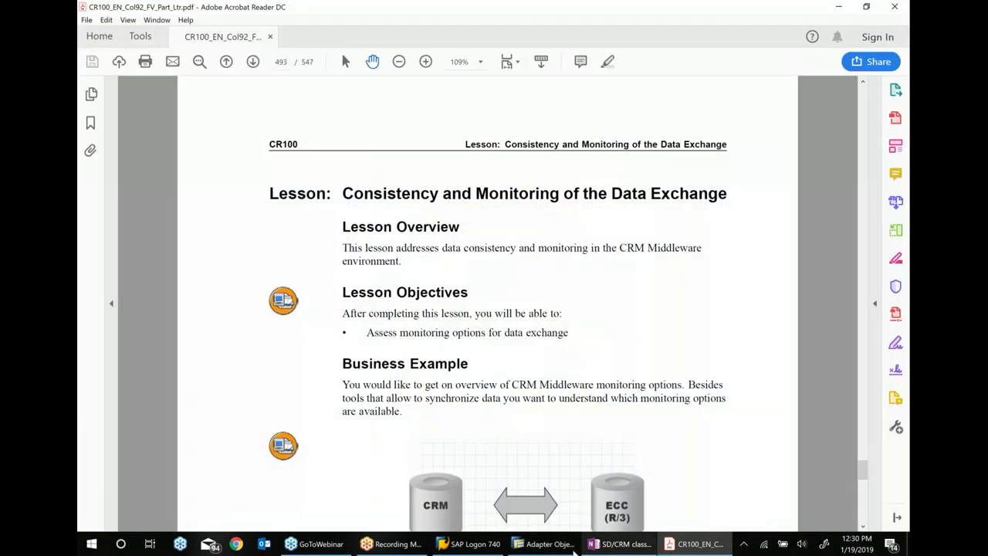
click(545, 544)
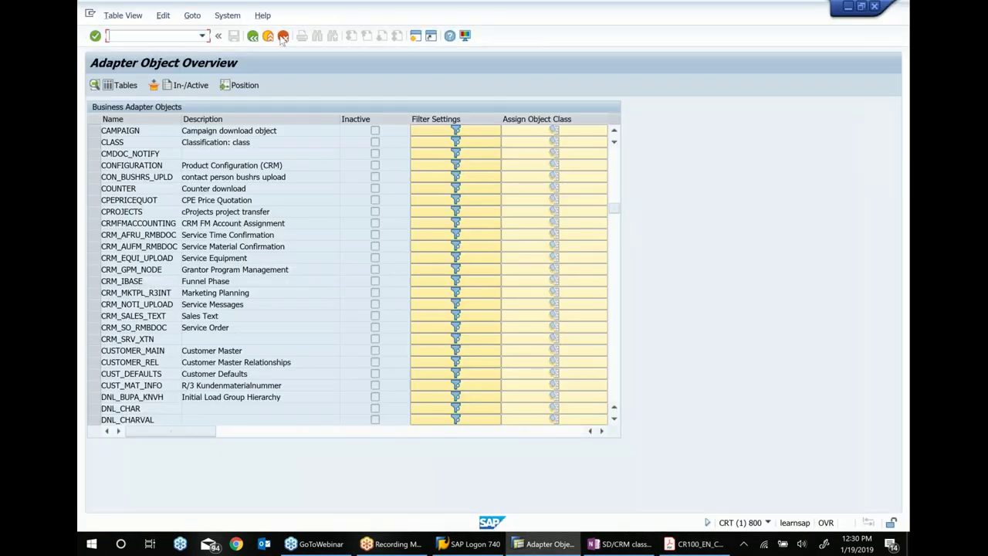
Step: Leave the adapter object list, open SMWP - Monitoring Cockpit under Central Monitoring and schedule its background collector
click(252, 36)
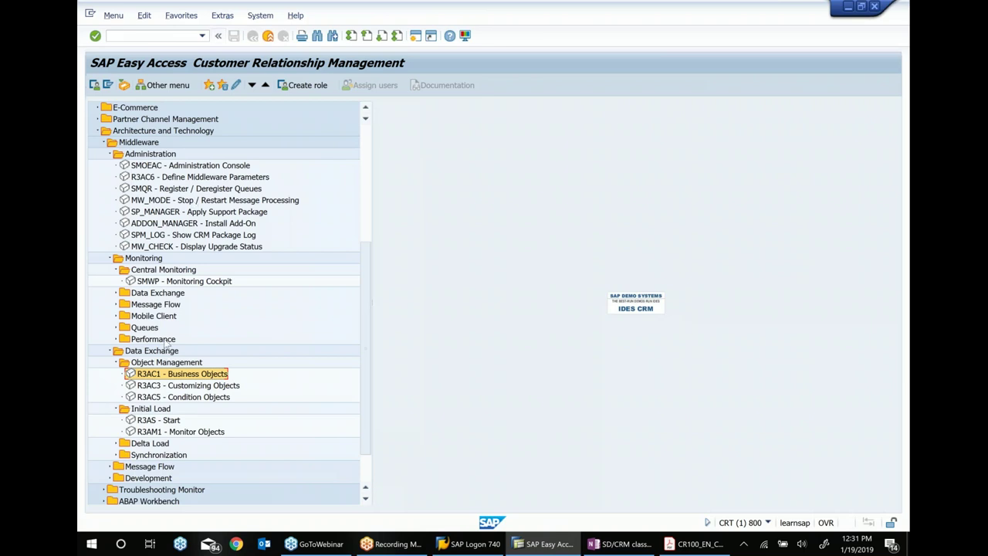
double_click(159, 281)
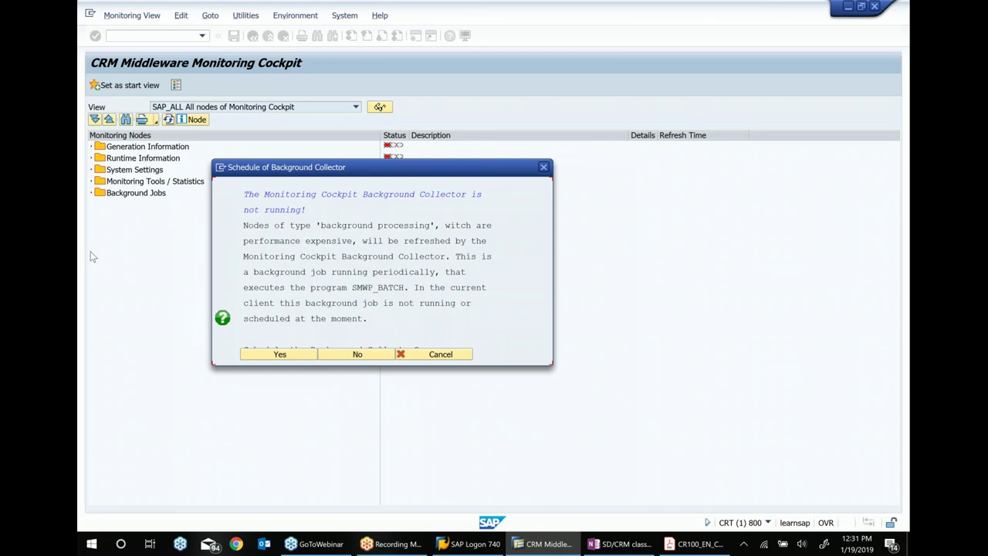
click(278, 354)
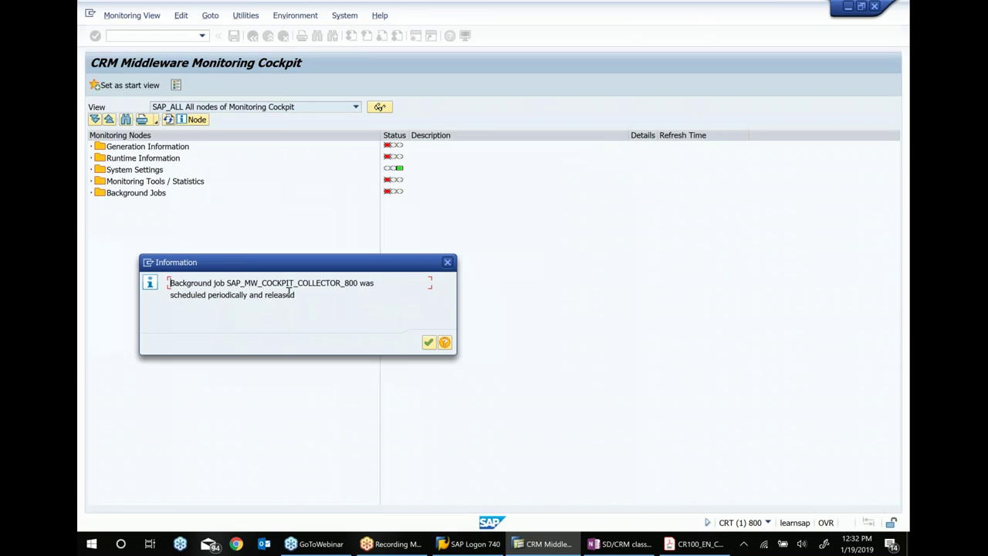
click(427, 343)
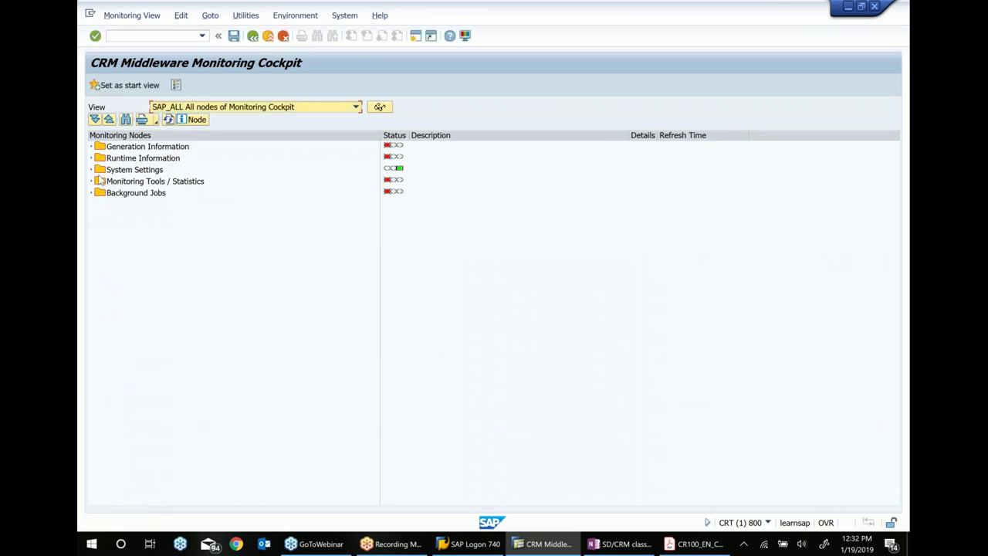
Step: Expand Monitoring Tools / Statistics and System Settings, and examine the number of sites defined for the CRM, CDB and R/3 site types
click(91, 182)
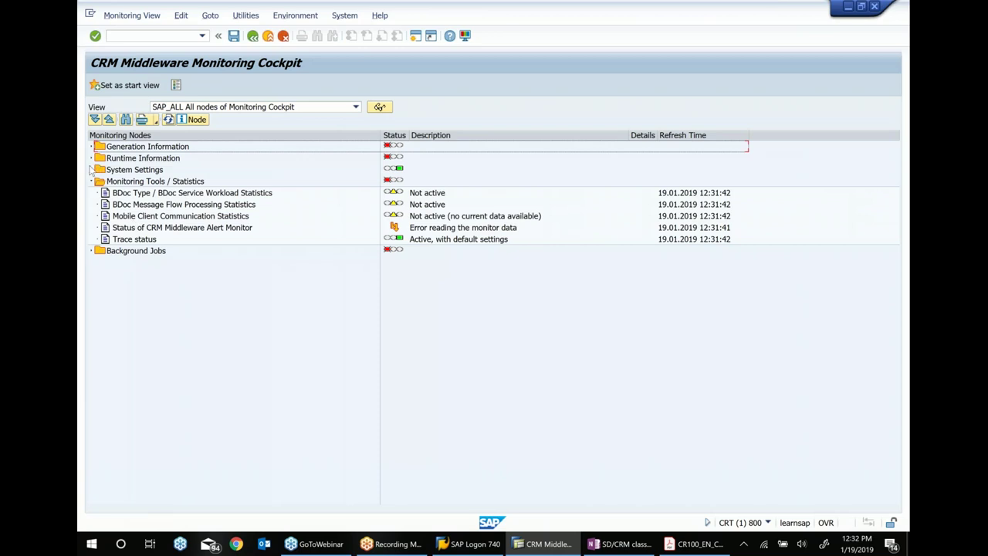
click(91, 170)
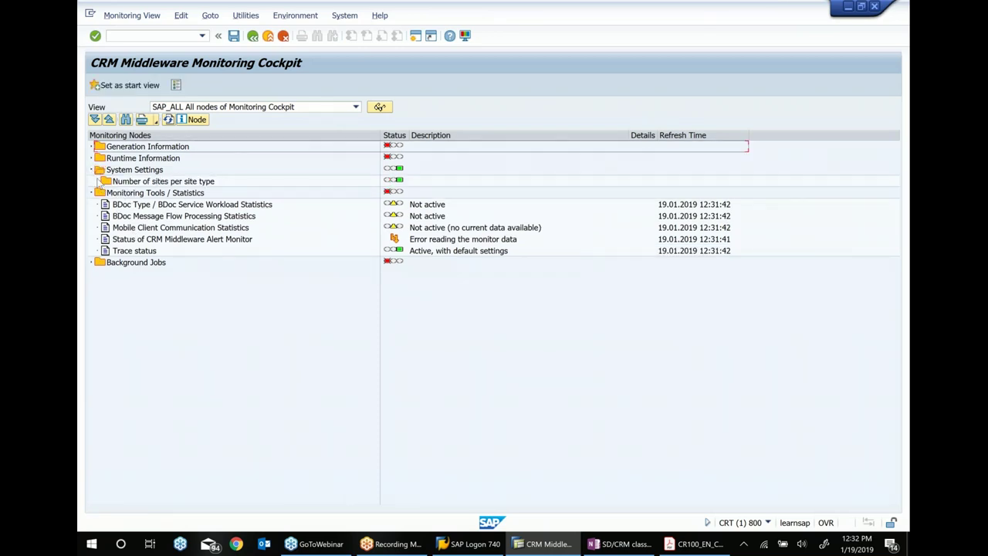
click(97, 182)
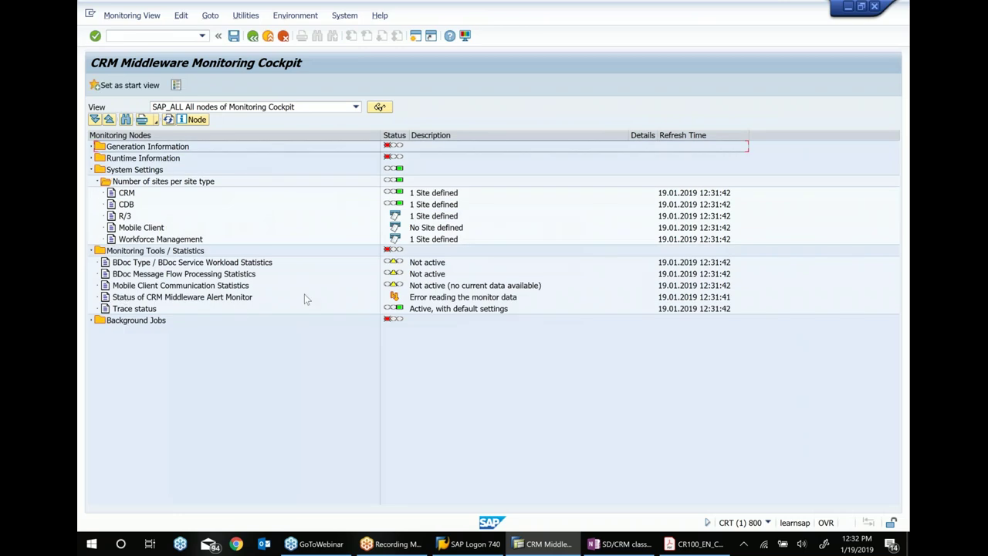
click(443, 198)
click(435, 207)
click(428, 219)
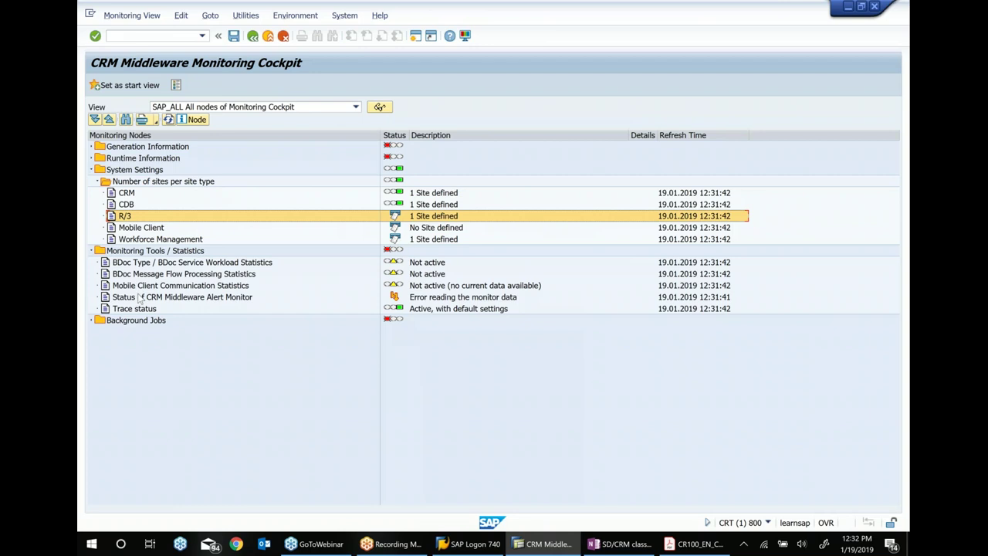
Step: Collapse System Settings and examine the nodes under Runtime Information and Generation Information
click(91, 169)
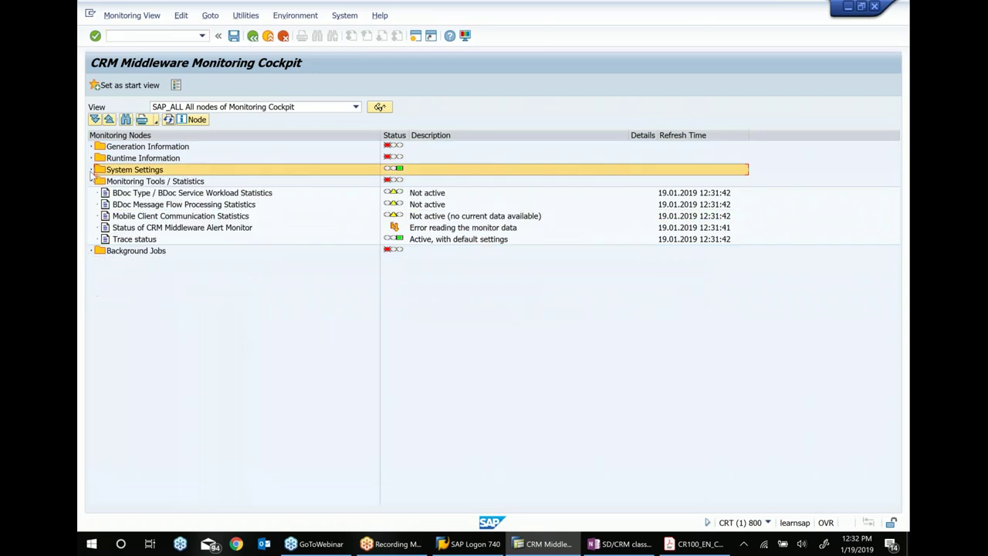
click(92, 157)
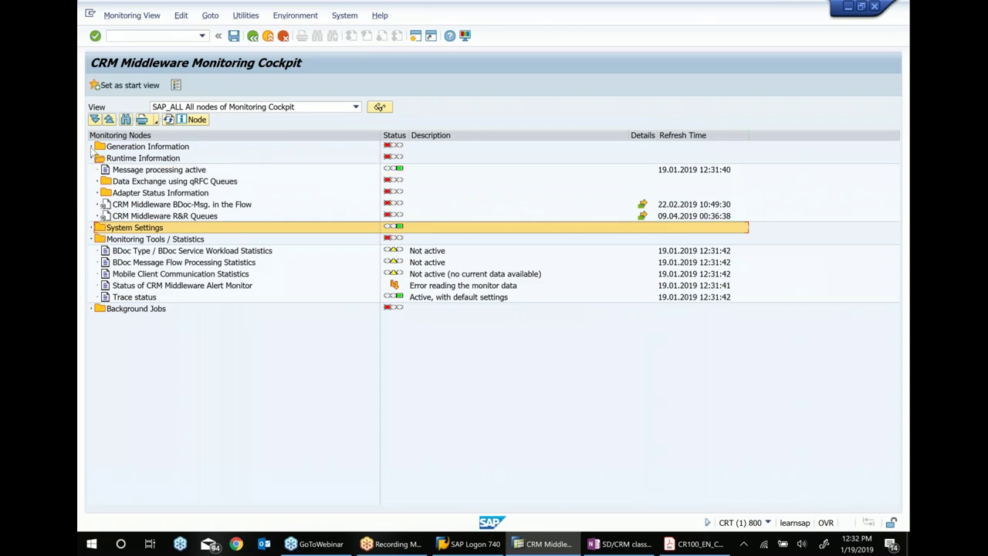
click(92, 146)
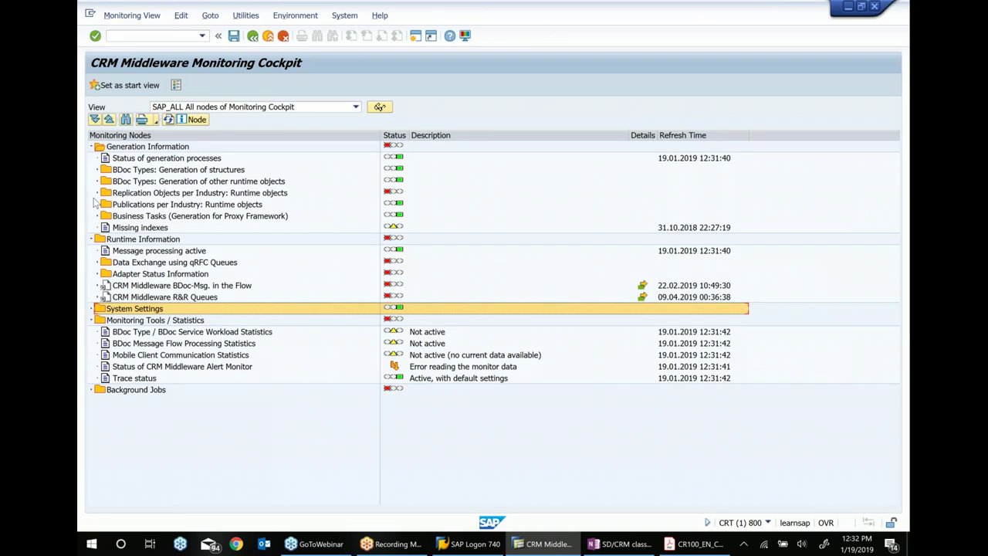
Step: Display the successfully generated entries under BDoc Types: Generation of other runtime objects, and leave the Object Navigator
click(97, 182)
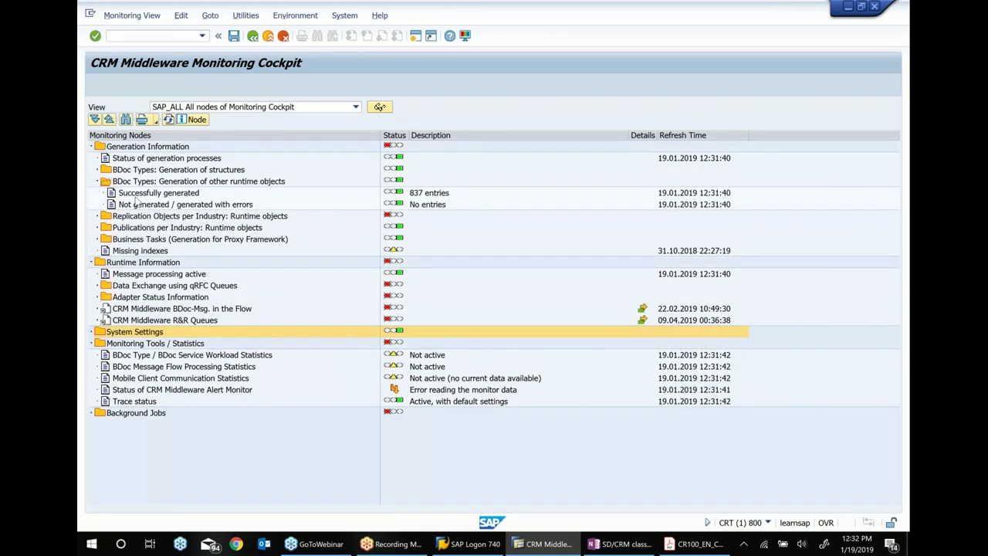
click(151, 196)
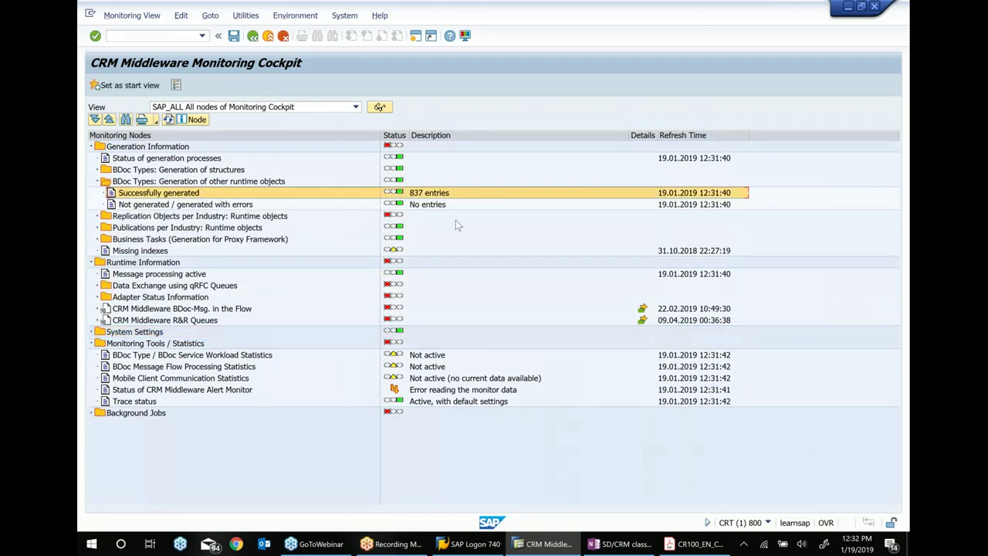
double_click(197, 194)
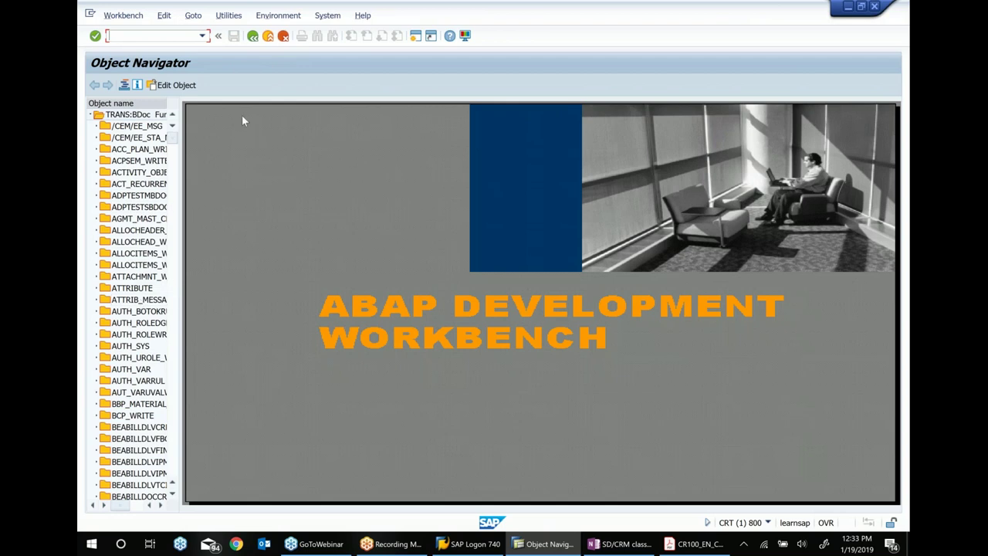
click(253, 35)
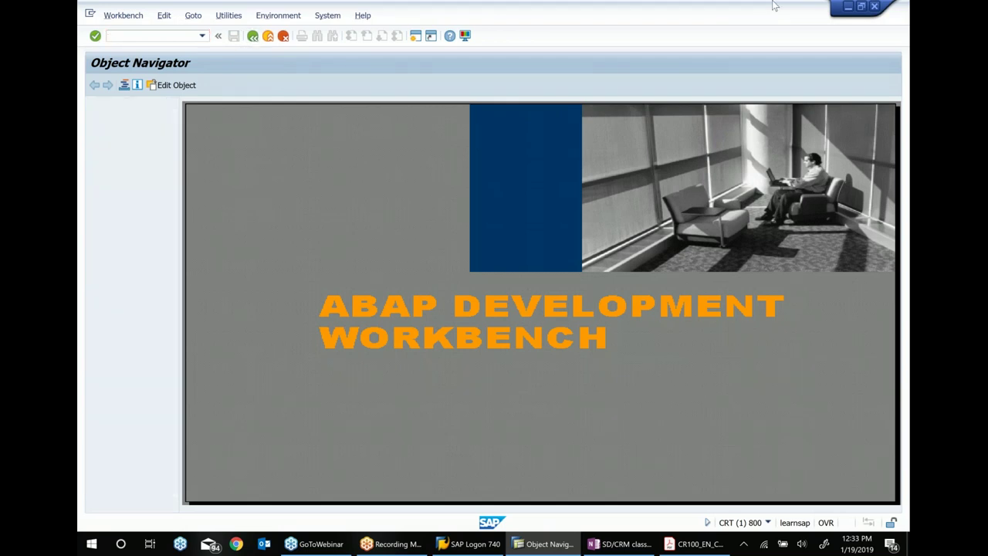
Step: Switch to the SD/CRM class page in OneNote and add the line "10 mnts break." at the end of the notes
click(849, 6)
click(622, 545)
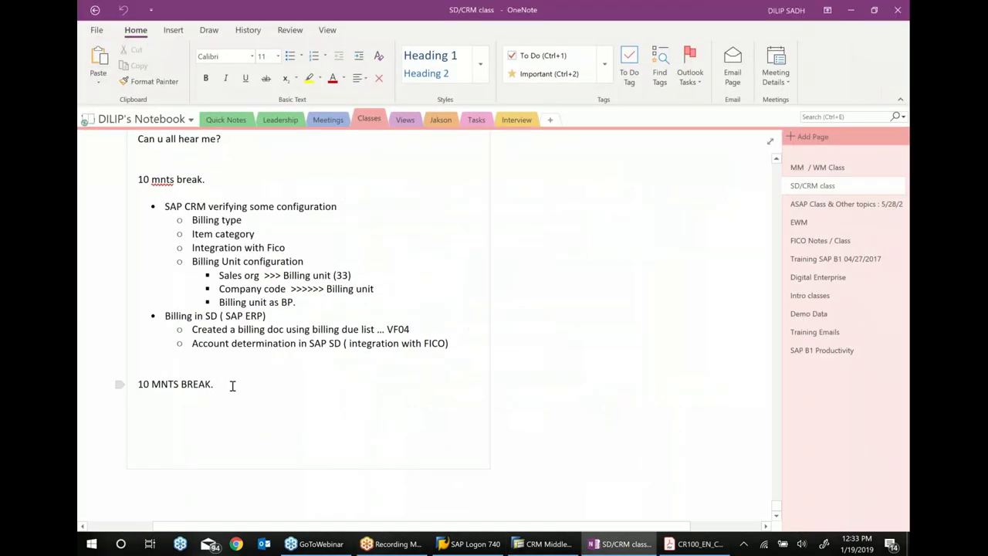
key(Return)
key(Return)
text(1)
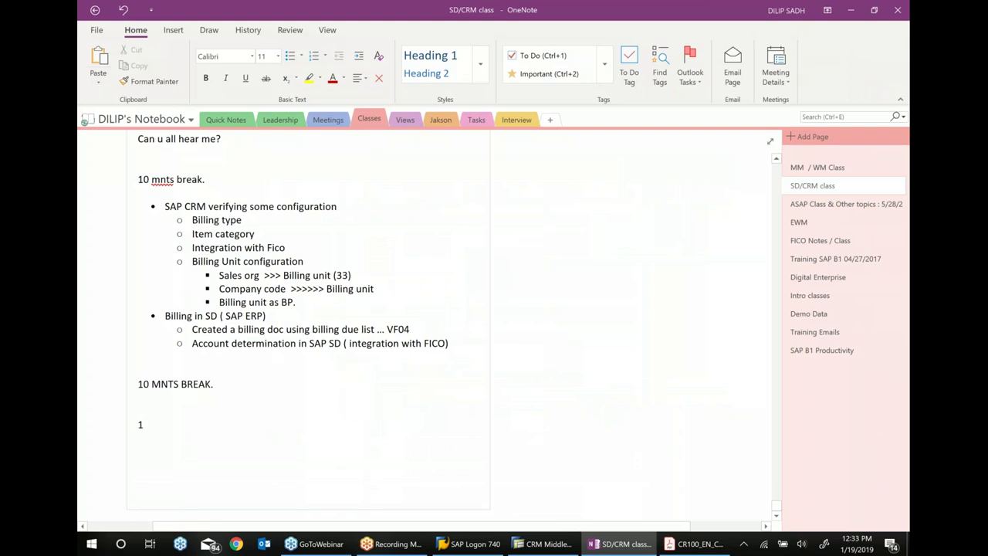
text(0 mnts brea)
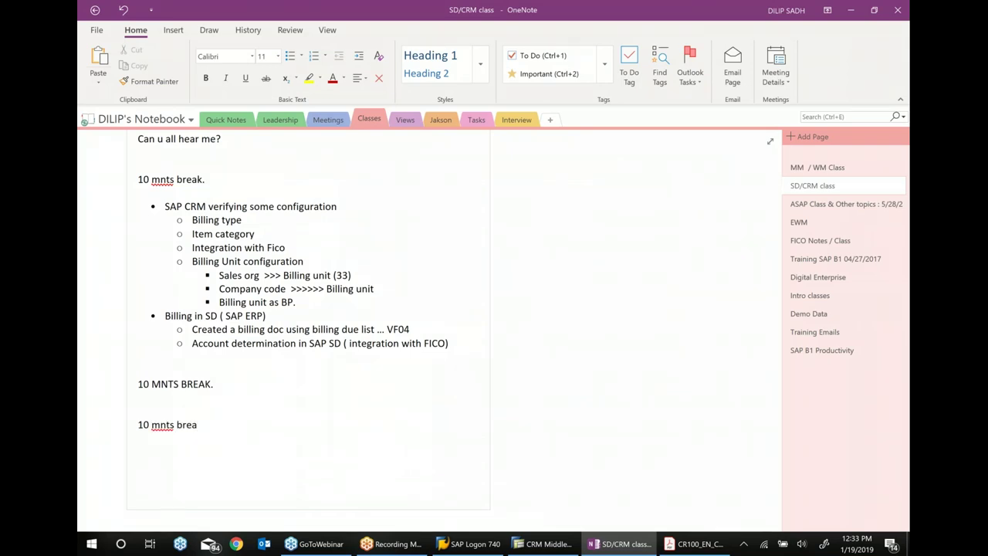
text(k.)
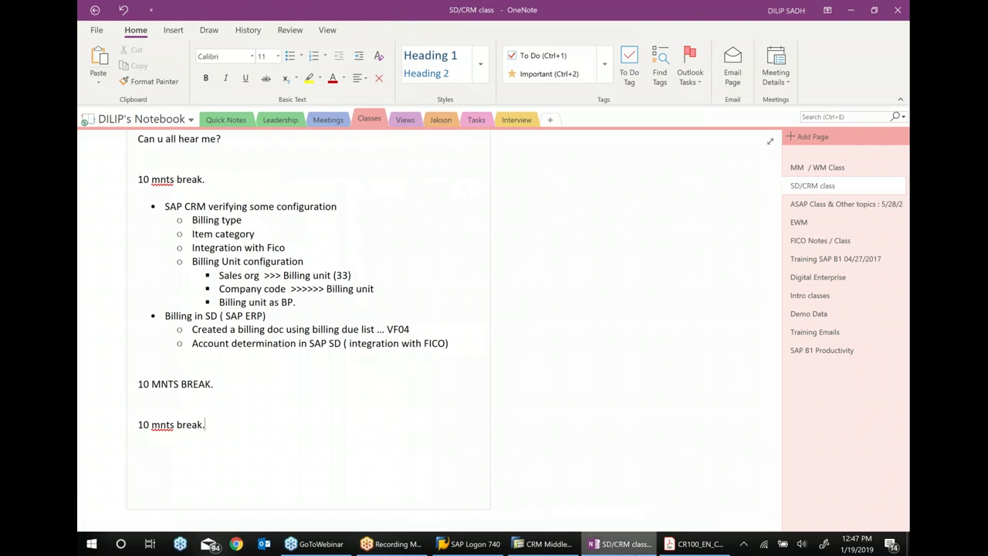
click(544, 544)
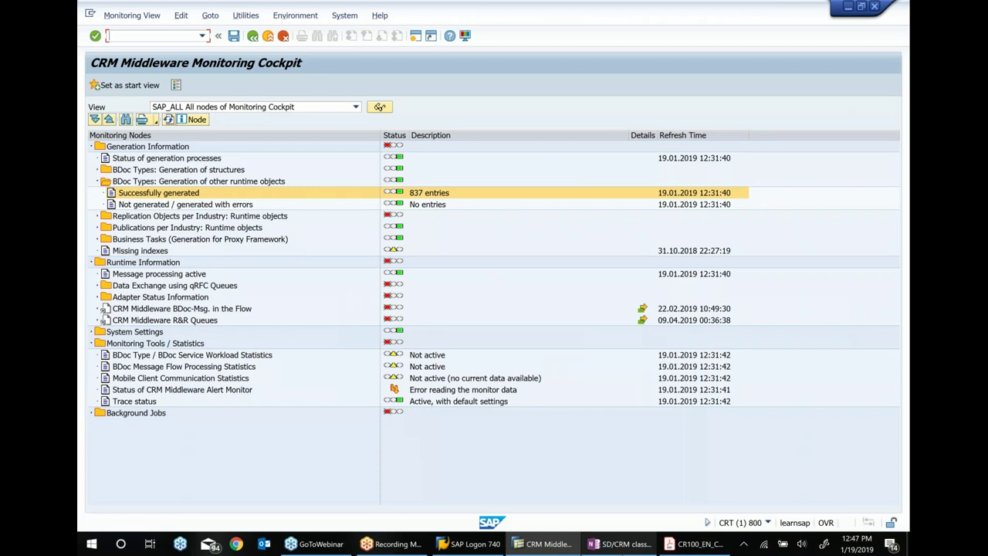
click(621, 544)
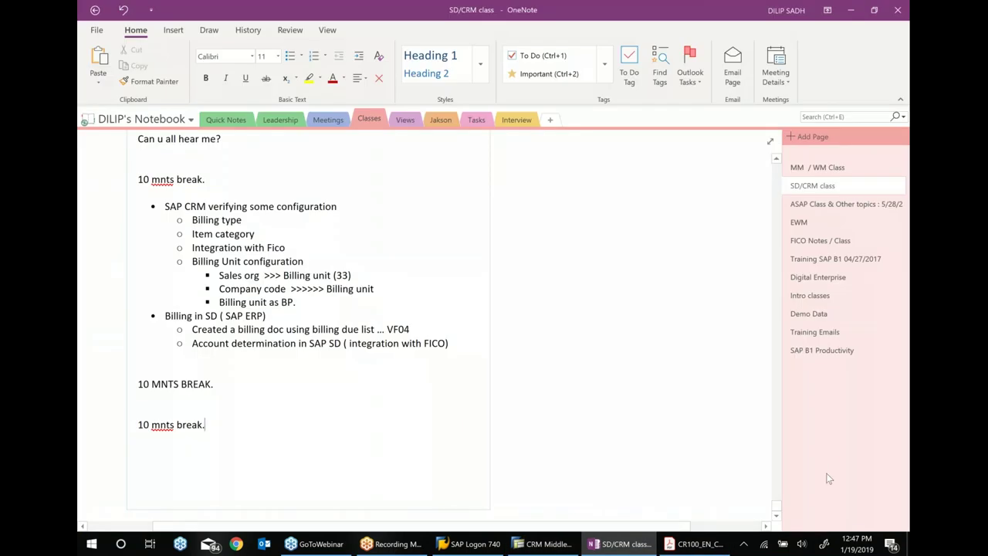
scroll(430, 274, down, 5)
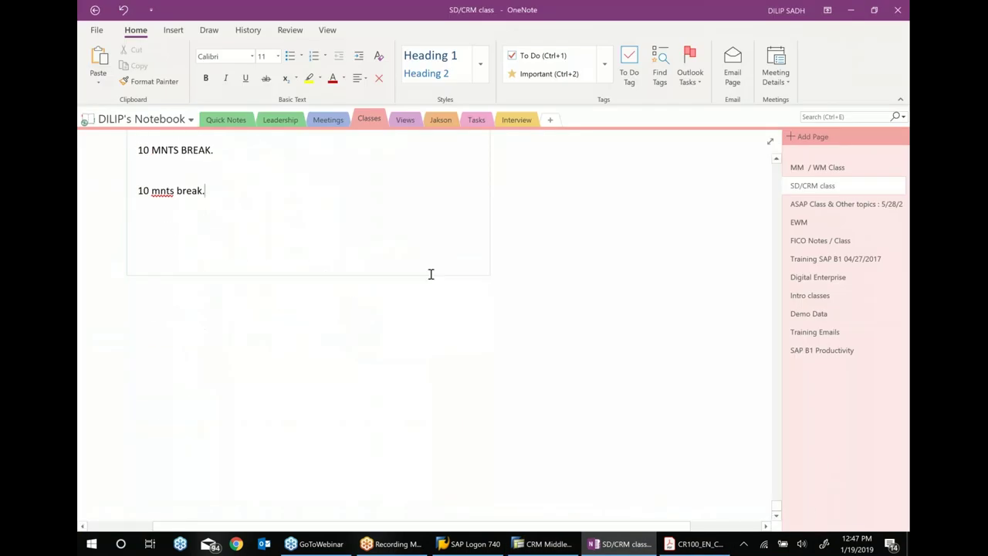
Step: Start a bulleted list below the "10 mnts break." line with the items "Admin Consol" and "Object managament"
key(Return)
text(* )
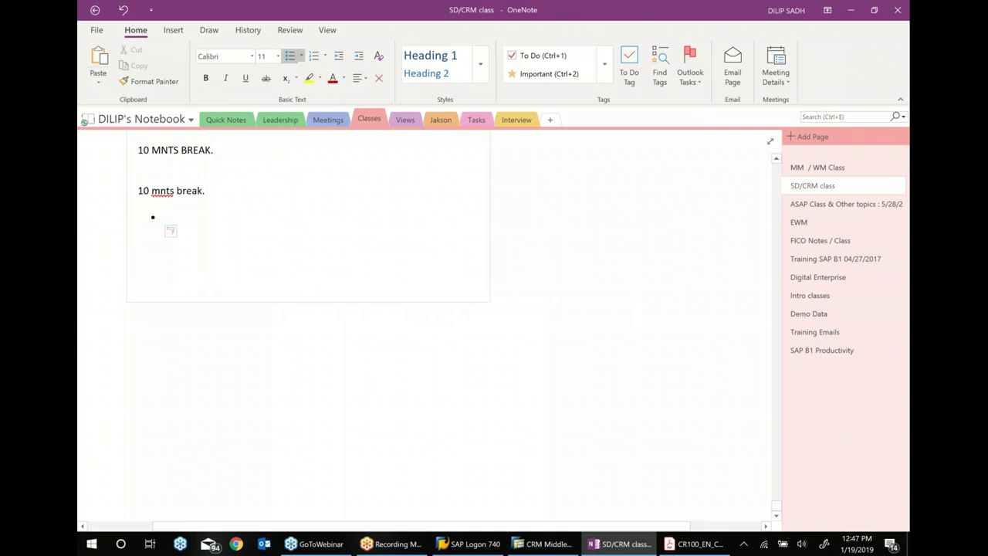
text(dmeo)
key(BackSpace)
key(BackSpace)
key(BackSpace)
key(BackSpace)
key(BackSpace)
text(Admin Consol)
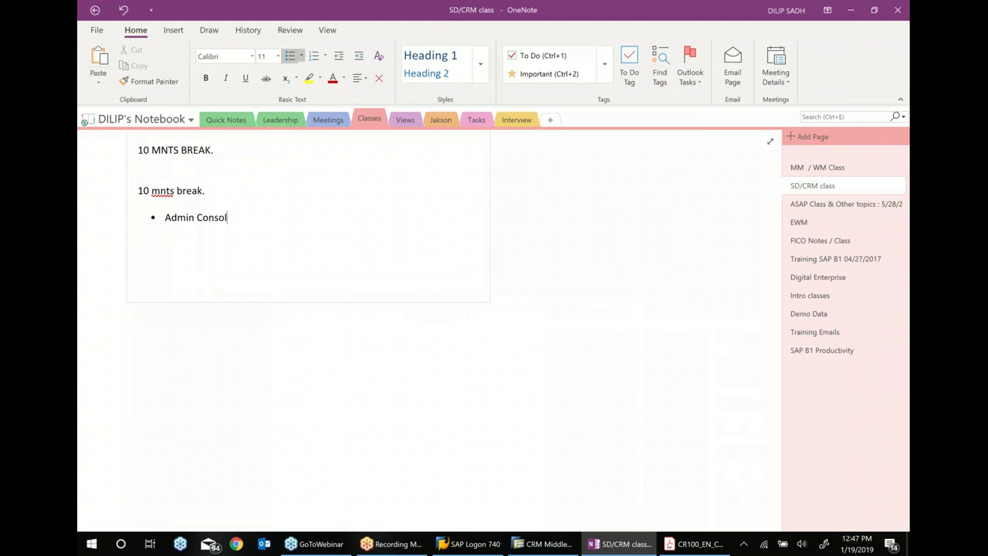
key(Return)
text(O bject ma)
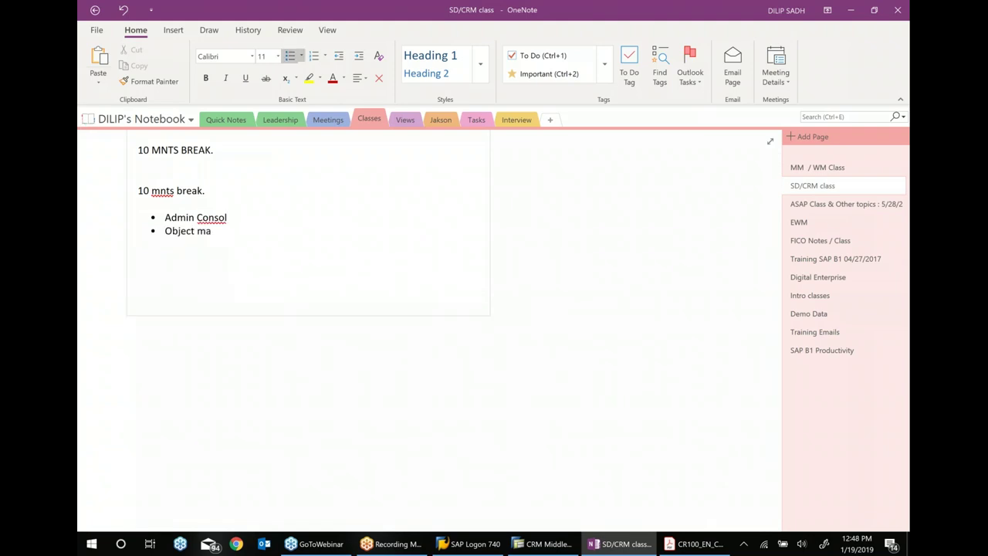
text(nagament)
key(Return)
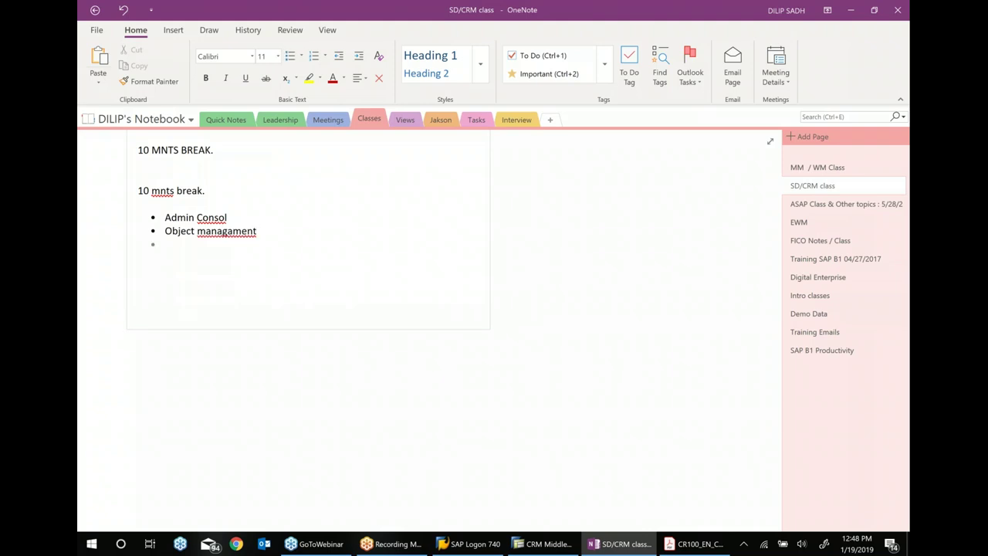
Step: Correct the first two bullets to "Admin Console" and "Object Managament", and start another bullet below them
right_click(206, 220)
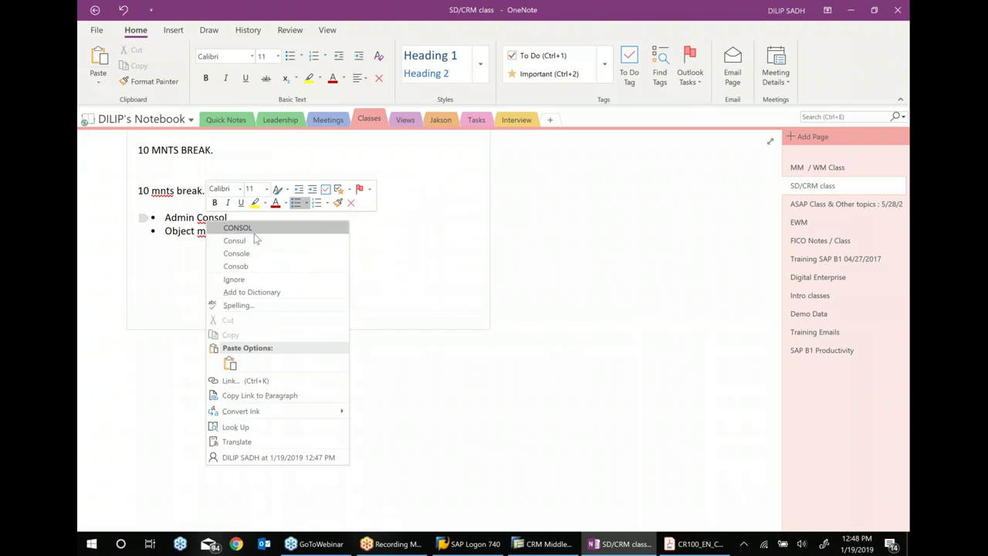
click(272, 266)
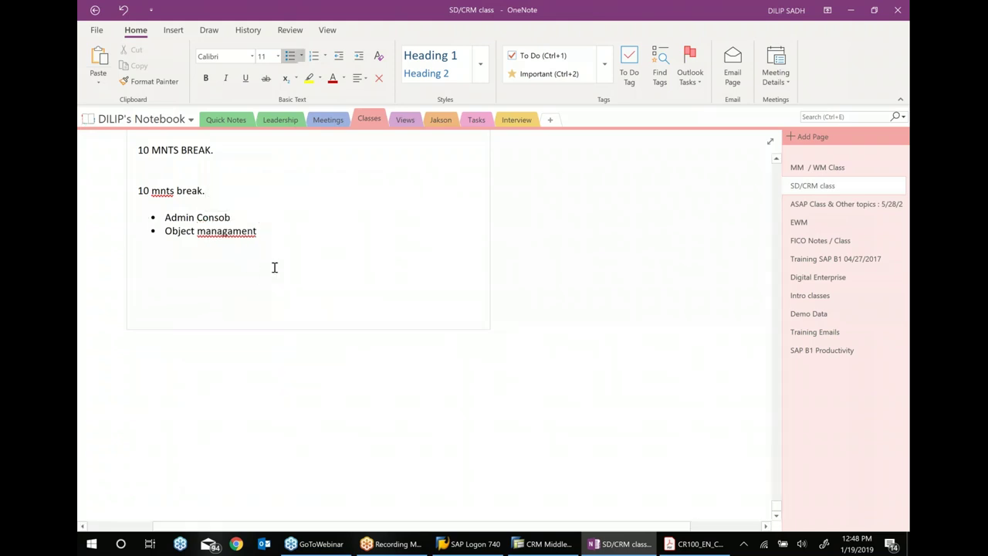
key(BackSpace)
text(le)
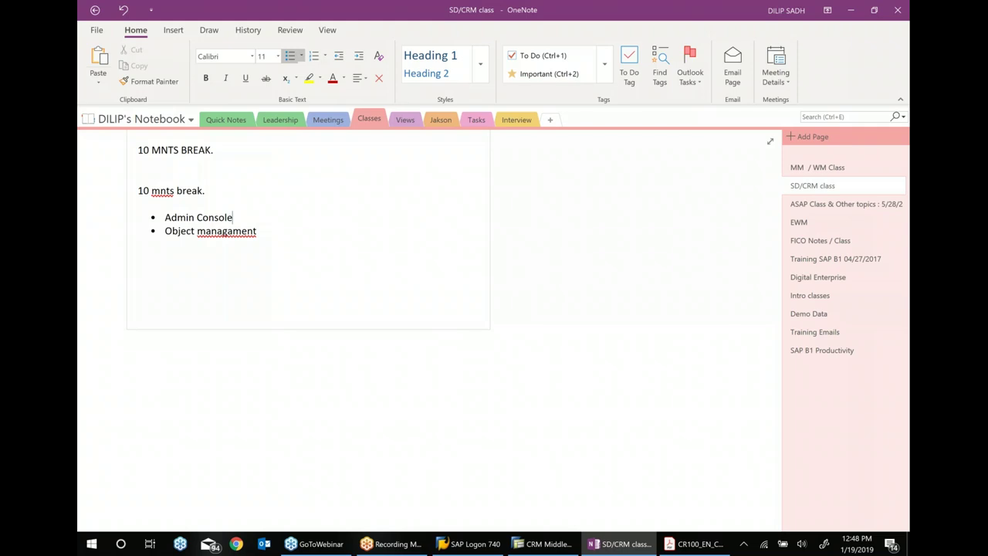
right_click(224, 231)
click(263, 240)
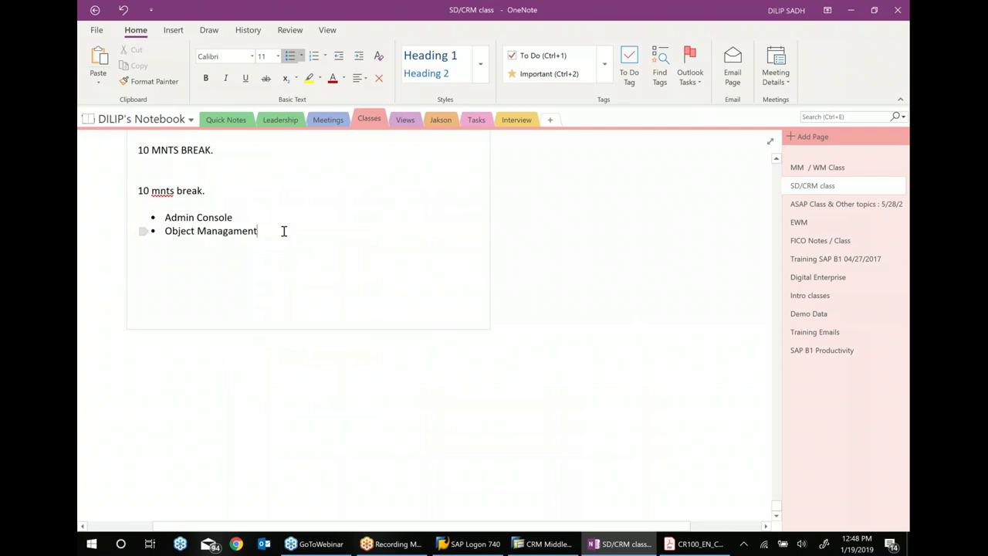
key(Return)
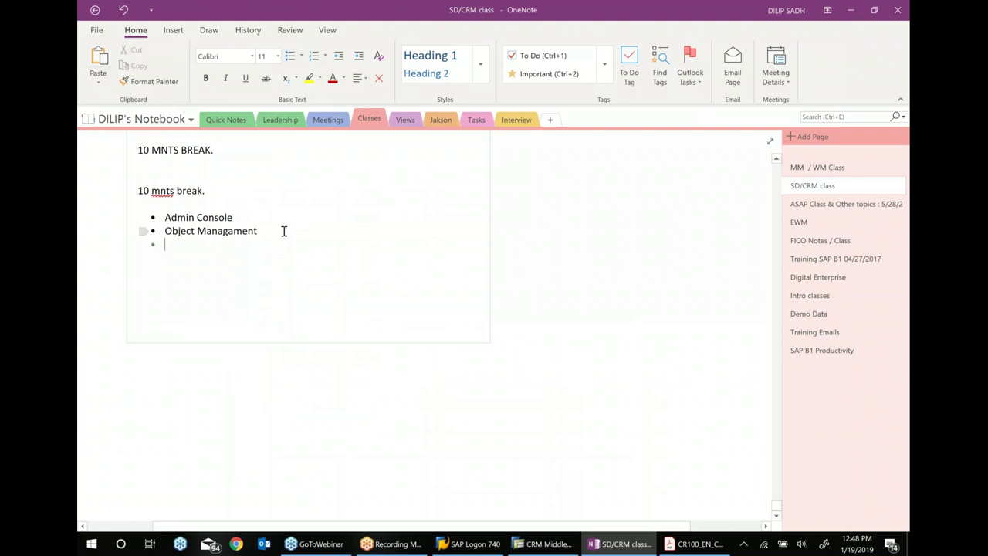
Step: Check the CRM Middleware Monitoring Cockpit in SAP, and add the bullet "Monitoring cockpit" to the OneNote list with its spelling corrected
click(550, 544)
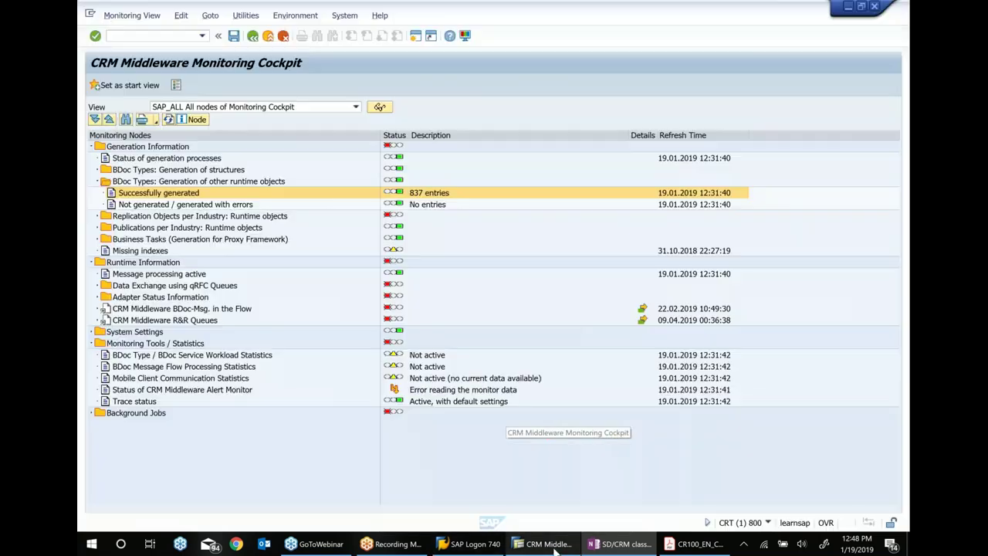
click(645, 545)
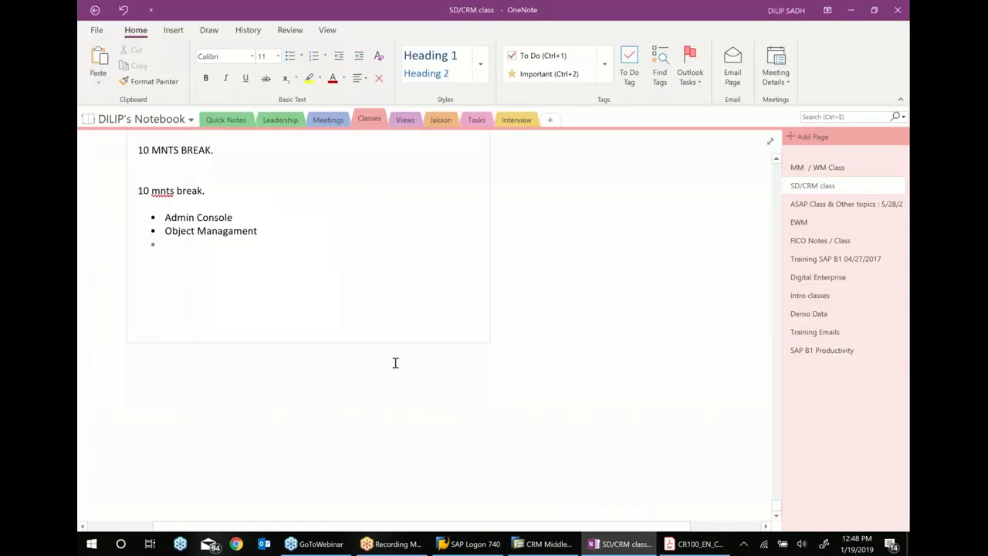
click(171, 243)
text(Mini)
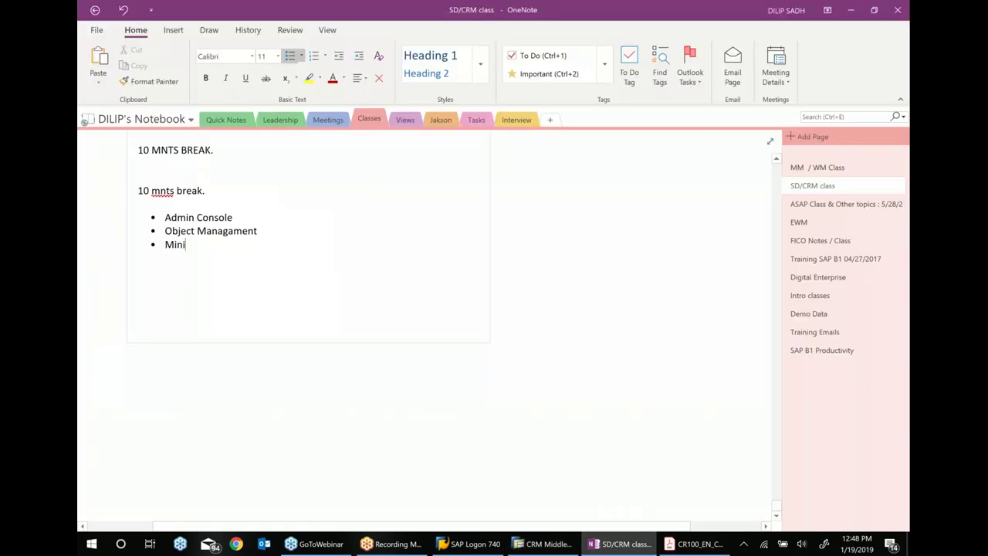
text(toring cockpit)
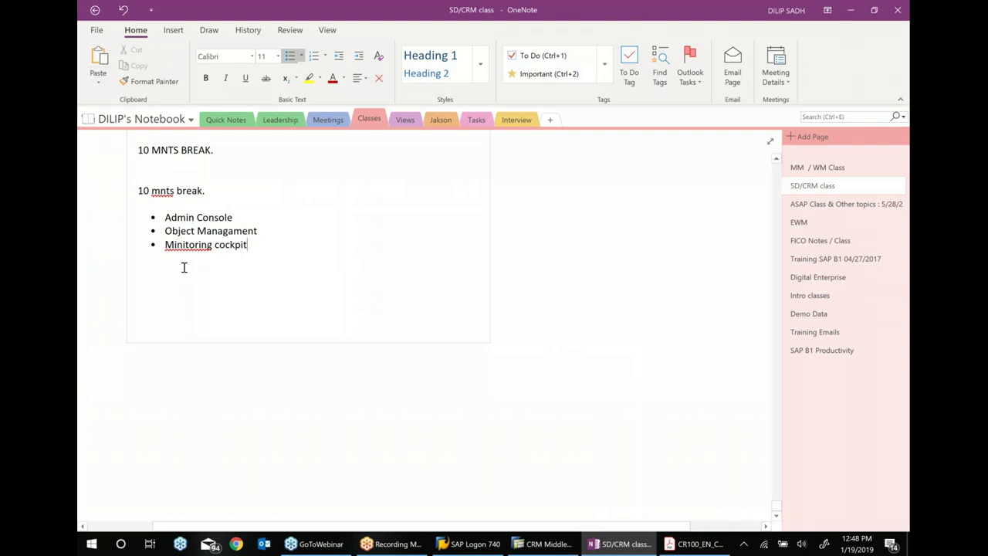
right_click(184, 245)
click(216, 260)
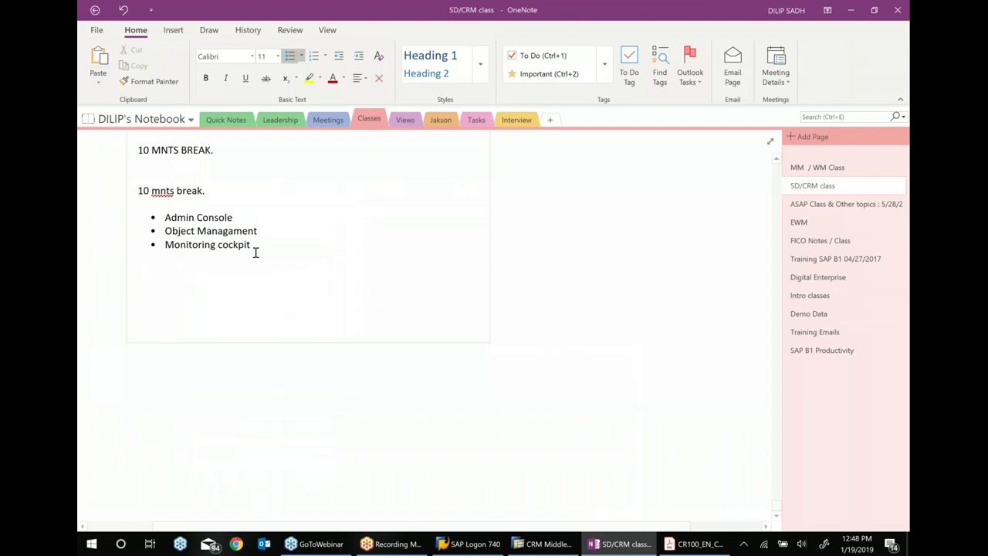
key(Return)
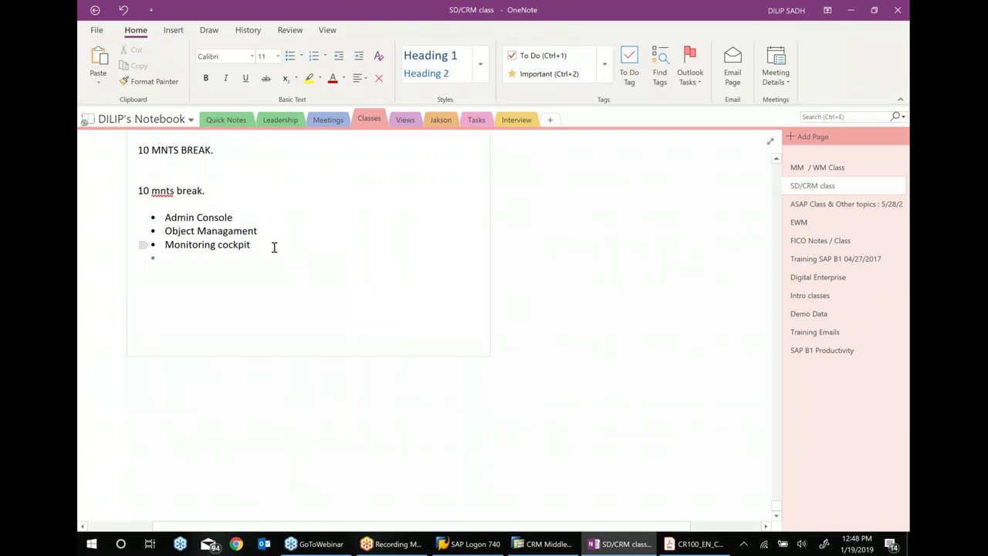
Step: Switch to SAP, leave the Monitoring Cockpit and select R3AS - Start under Initial Load in the Easy Access tree
click(545, 544)
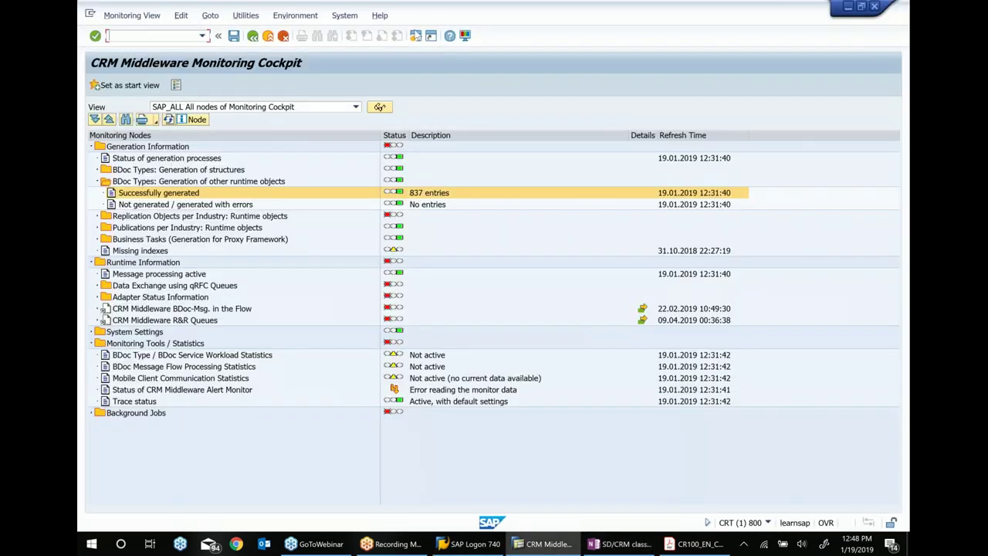
click(263, 37)
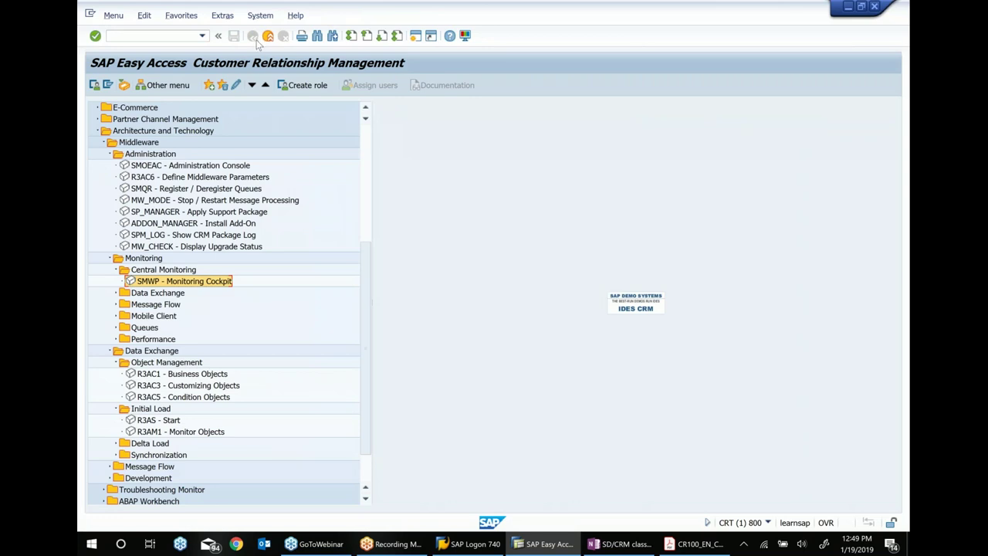
scroll(183, 348, down, 2)
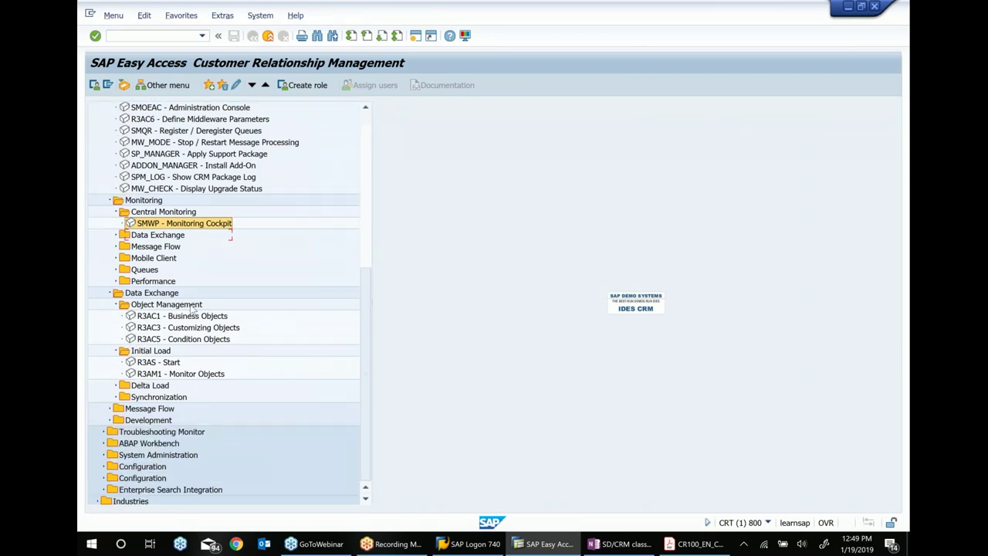
click(153, 363)
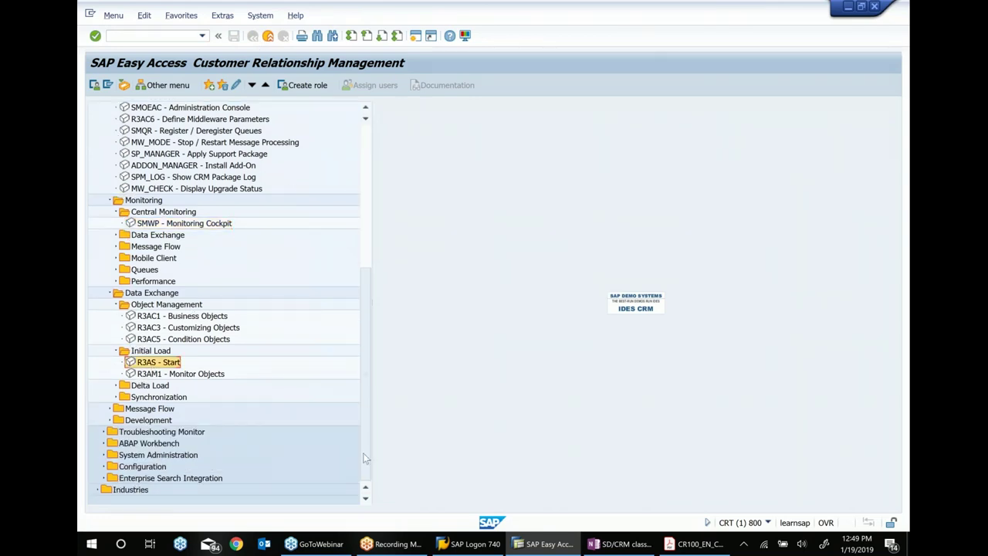
Step: Switch to the OneNote class page and add the bullet "Initial Load" at the end of the list
click(618, 544)
click(313, 304)
text(Initial)
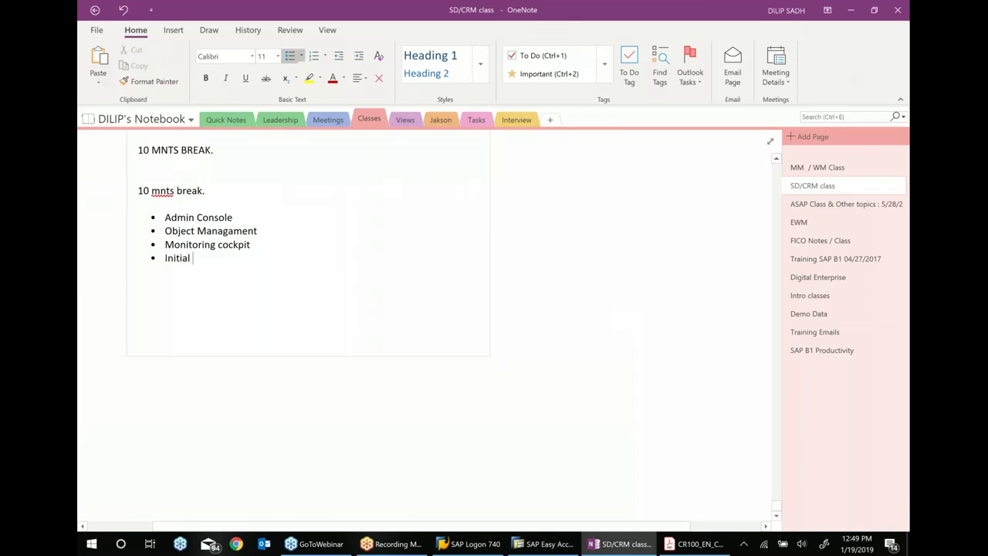
text( Load)
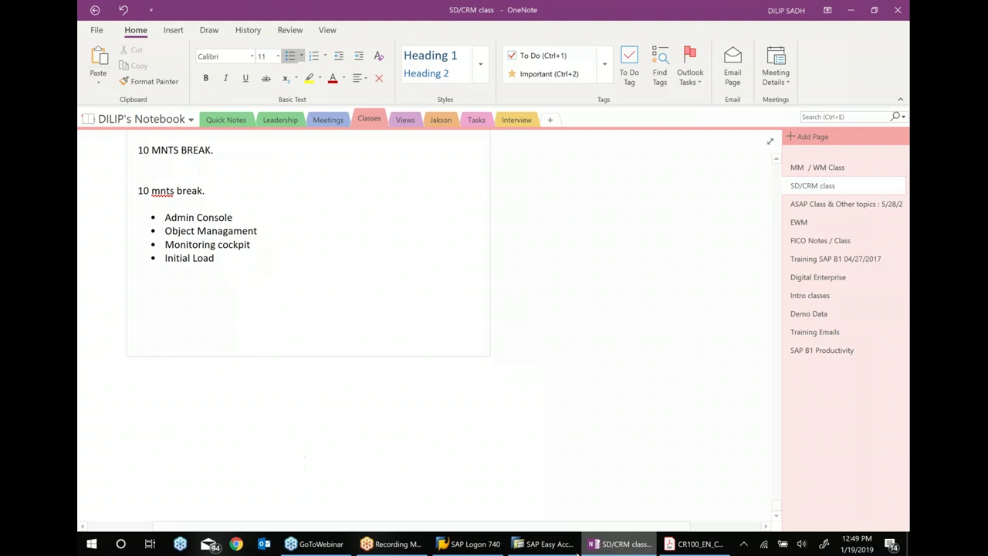
Step: Switch to SAP, open the R3AS Start Initial Load transaction and browse the list of available load objects without choosing one
click(541, 545)
double_click(159, 362)
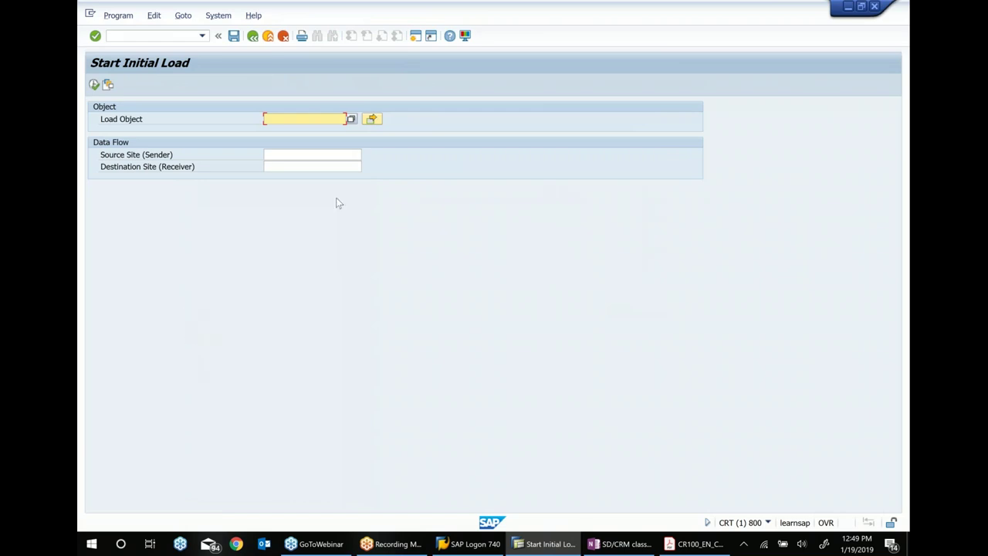
click(351, 124)
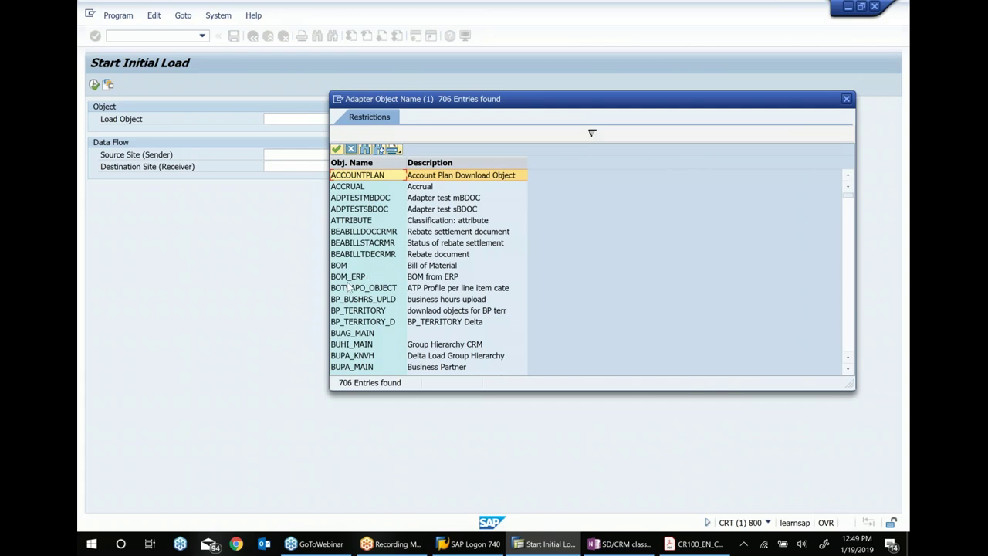
scroll(369, 275, down, 15)
scroll(373, 301, down, 15)
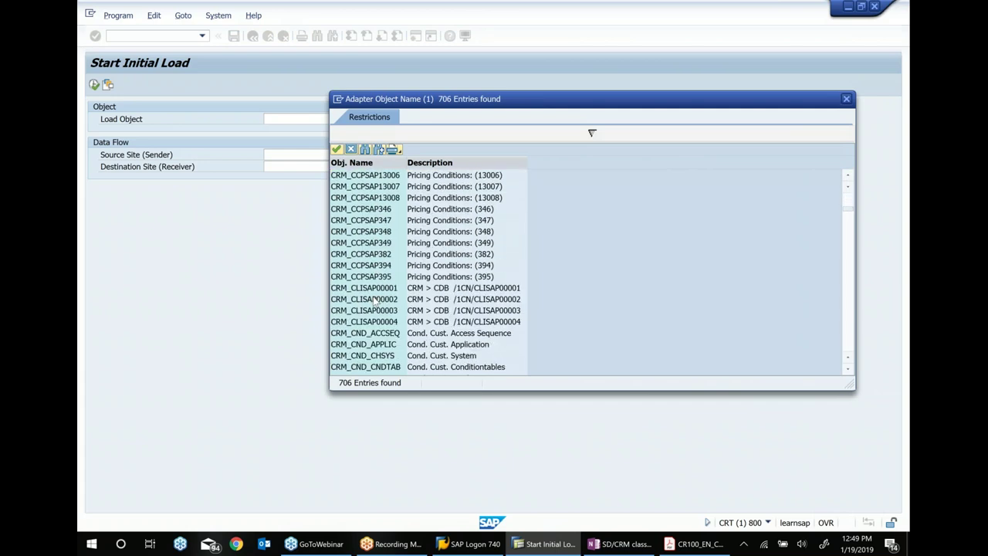
scroll(488, 321, down, 10)
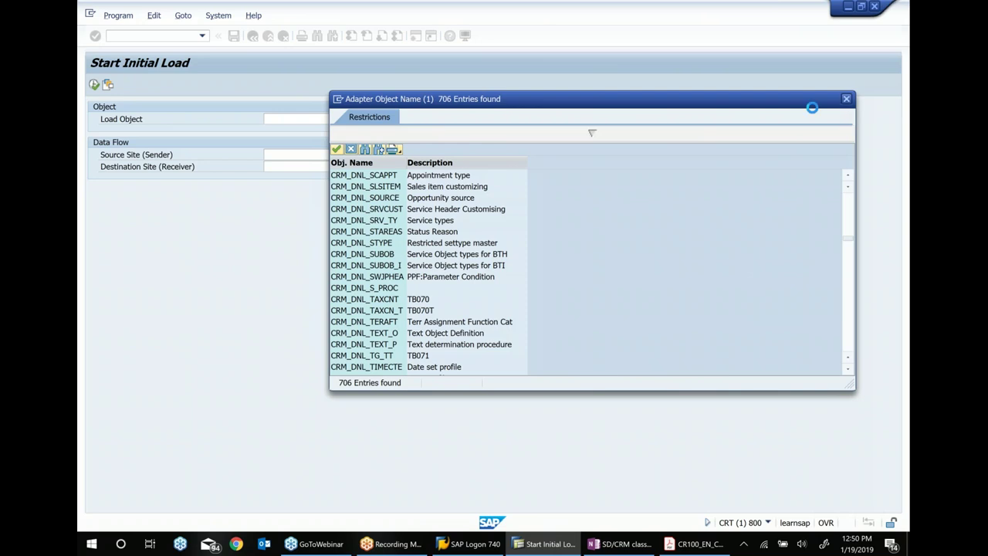
click(846, 100)
Step: Set the load object to material, the source site to R/3 and the destination site to CRM
text(mate)
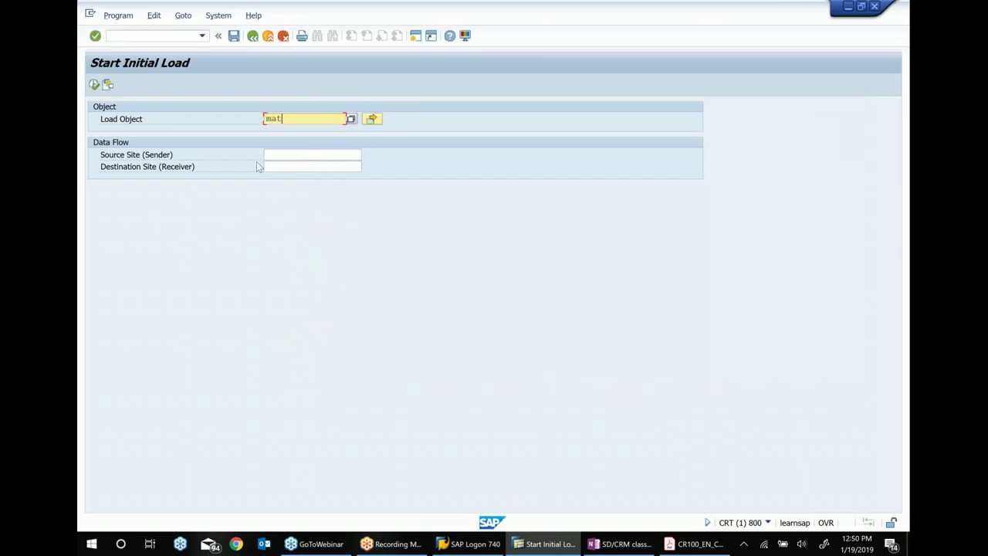
text(ial)
click(294, 154)
click(360, 156)
text(R/3)
click(338, 166)
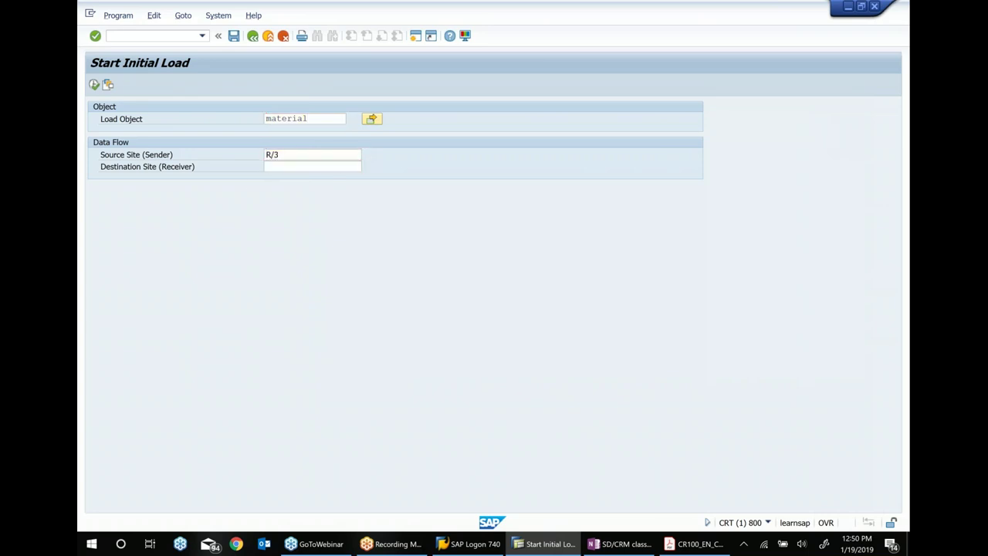
text(CRM)
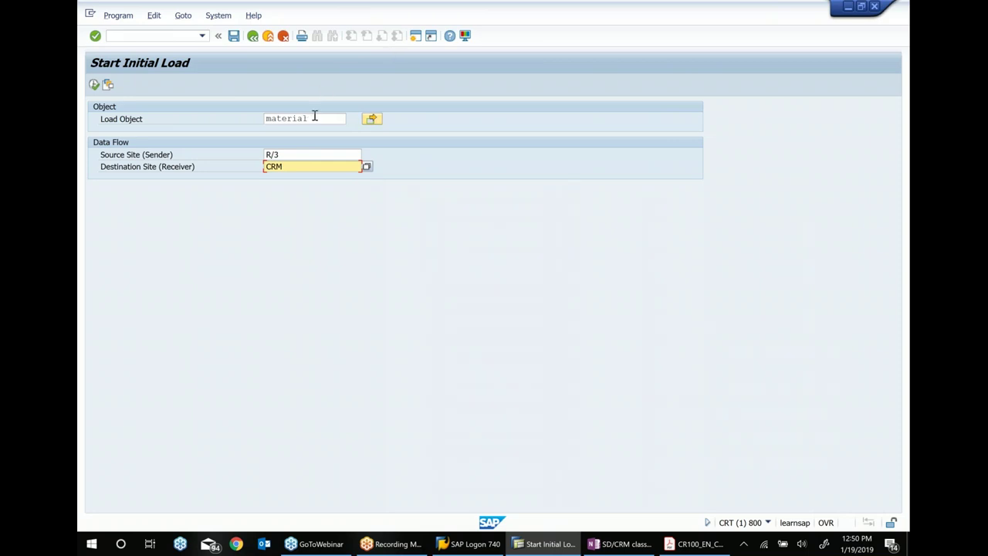
Step: Examine the multiple selection and the possible entries for the MATERIAL load object, closing both without changes
click(372, 119)
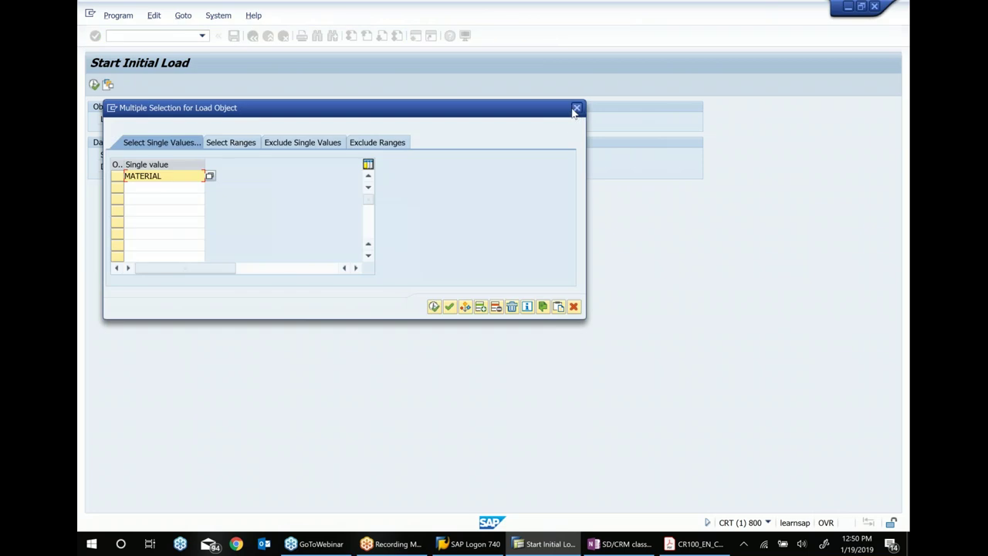
click(576, 108)
click(346, 119)
key(F4)
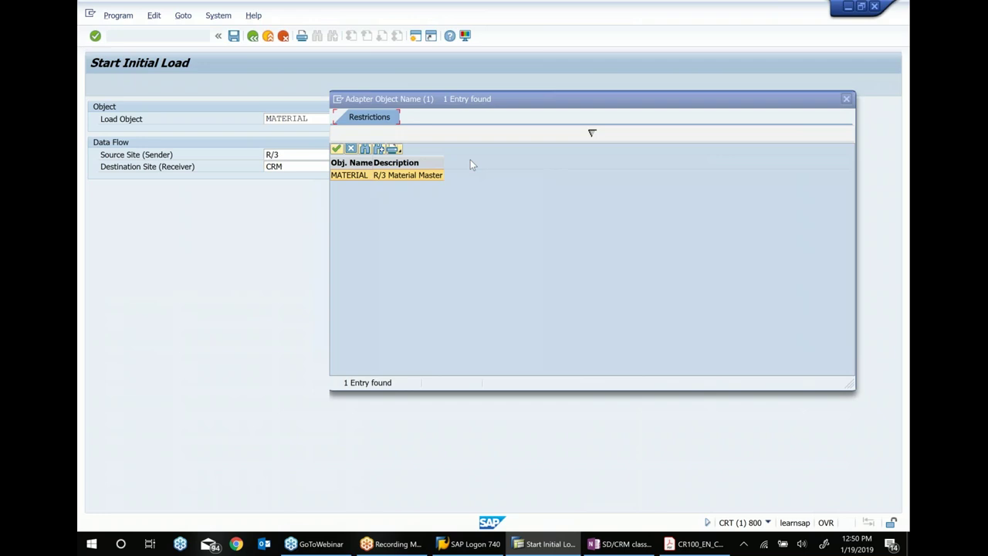
click(847, 99)
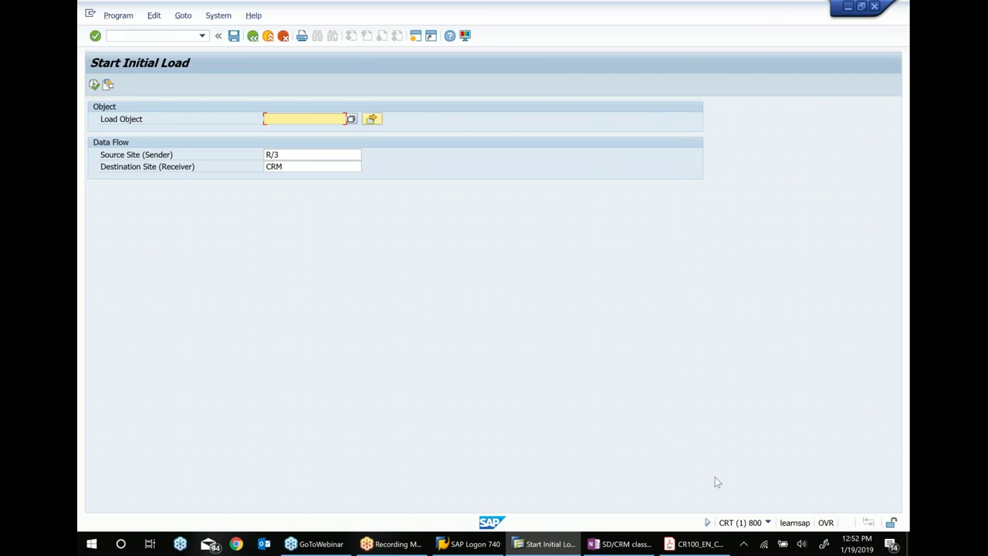
Step: Switch to the CR100 course PDF in Acrobat Reader, at the lesson on consistency and monitoring of the data exchange
click(699, 545)
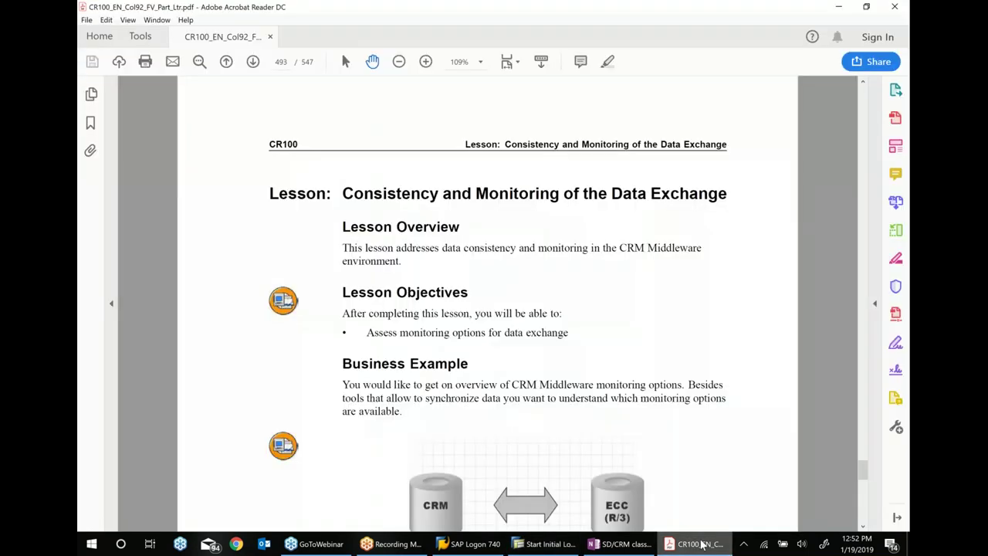
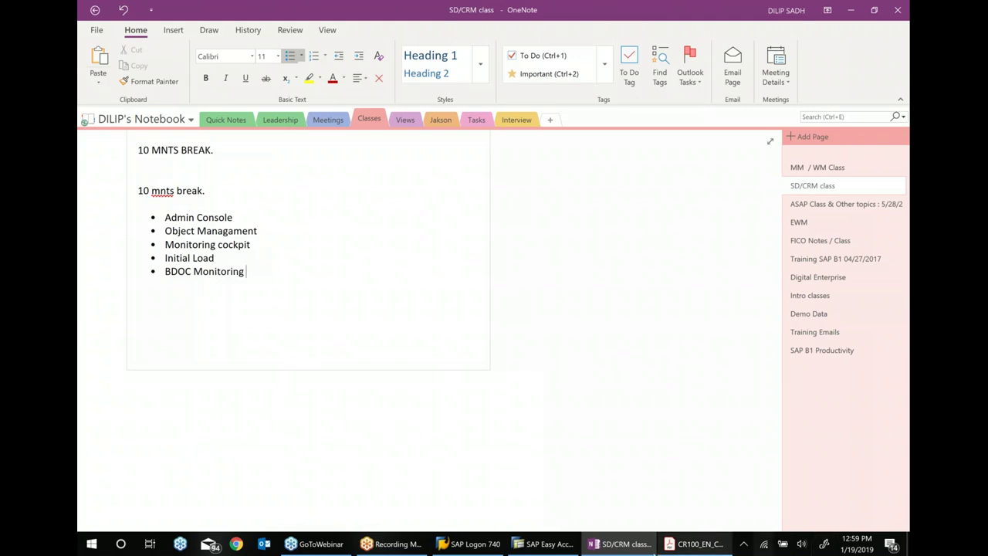
Step: Switch to SAP Easy Access and collapse the Administration folder under Middleware
click(545, 544)
scroll(296, 365, up, 6)
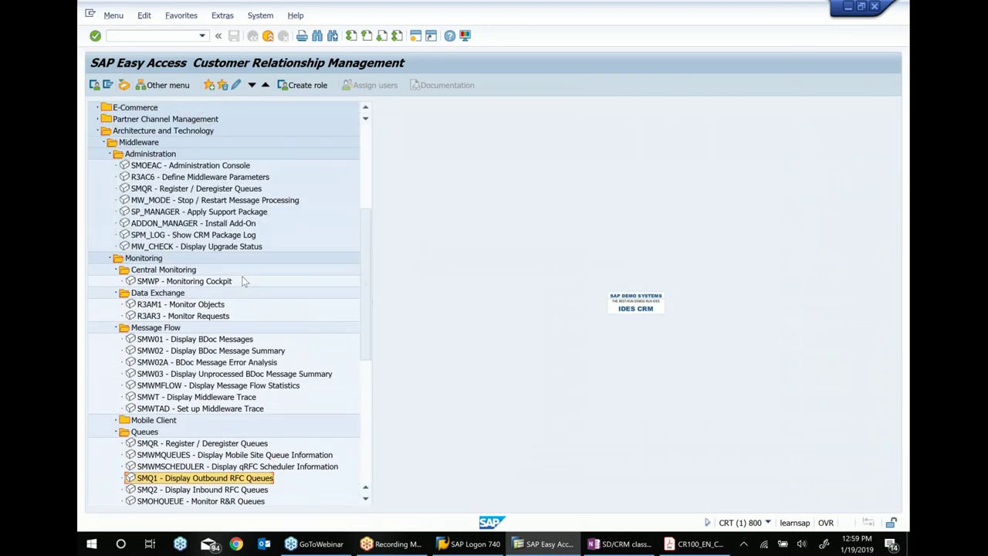
click(110, 155)
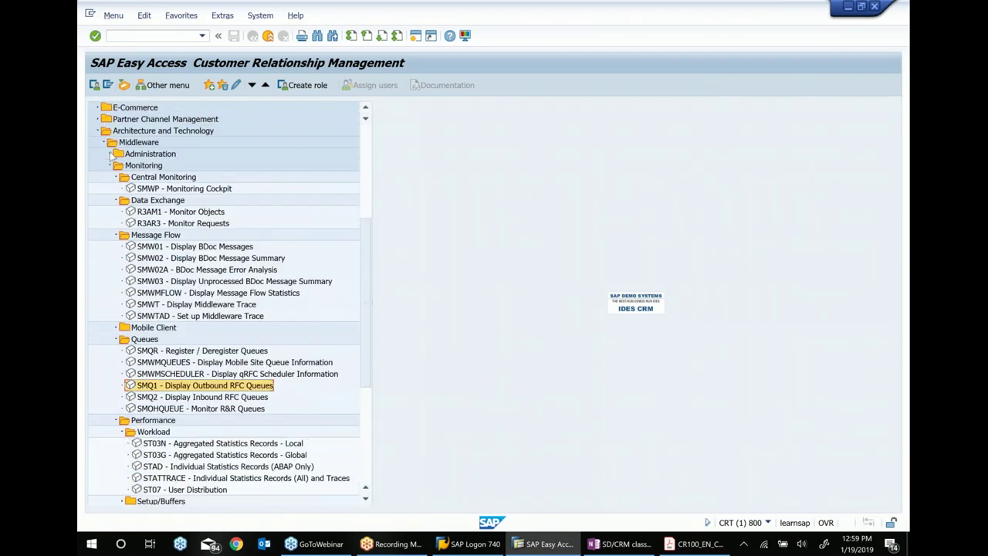
Step: Collapse the Queues, Performance, Central Monitoring and Data Exchange folders under Monitoring, keeping Message Flow expanded with SMW01 selected
click(142, 247)
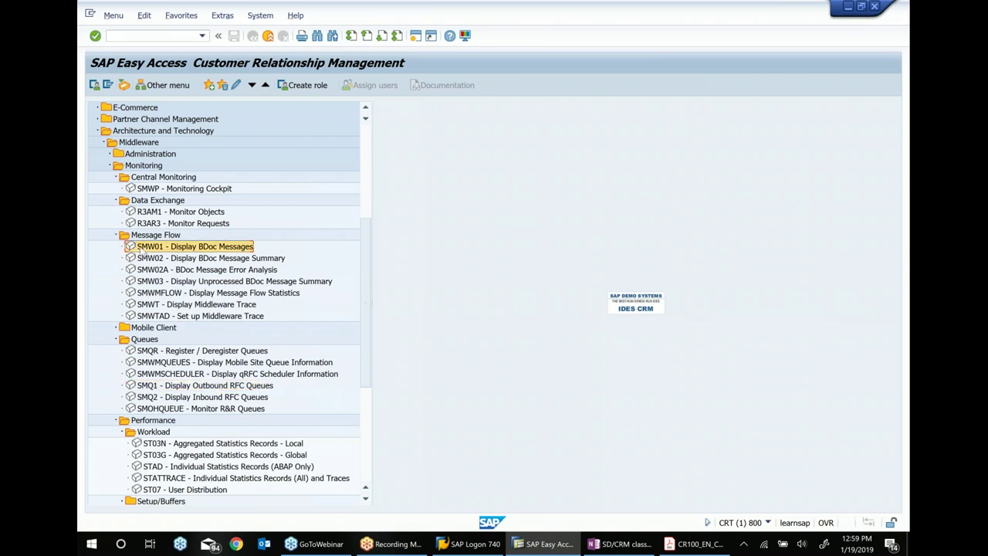
click(116, 339)
click(117, 351)
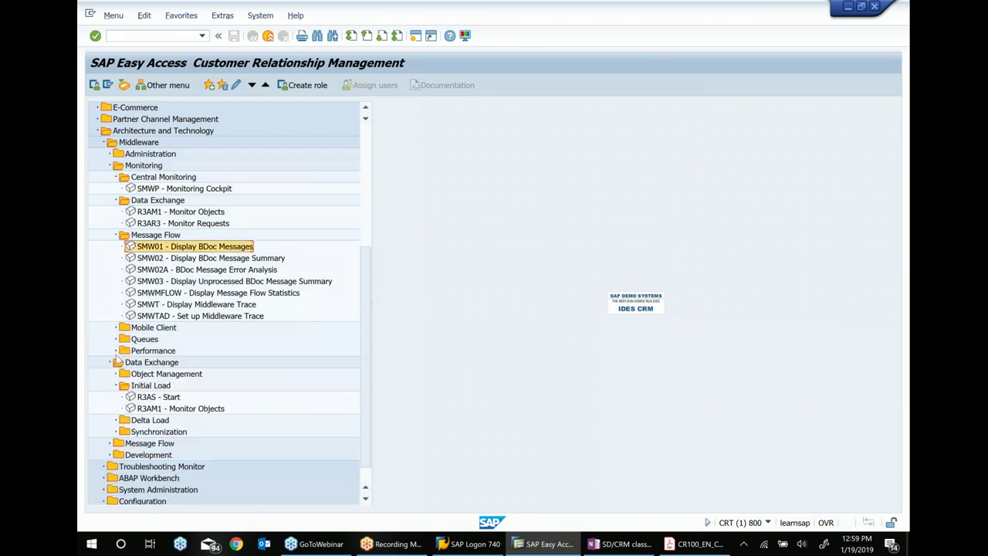
click(116, 177)
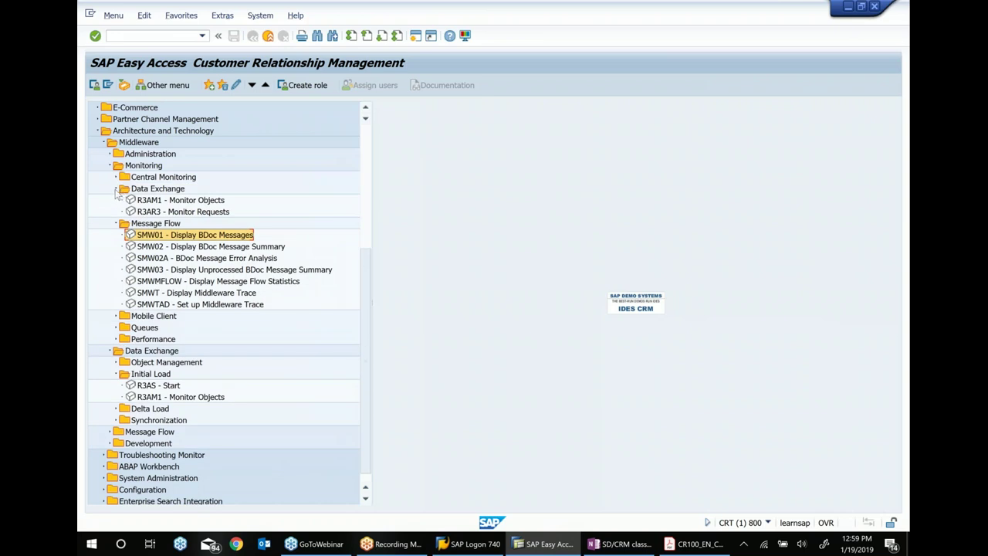
click(116, 190)
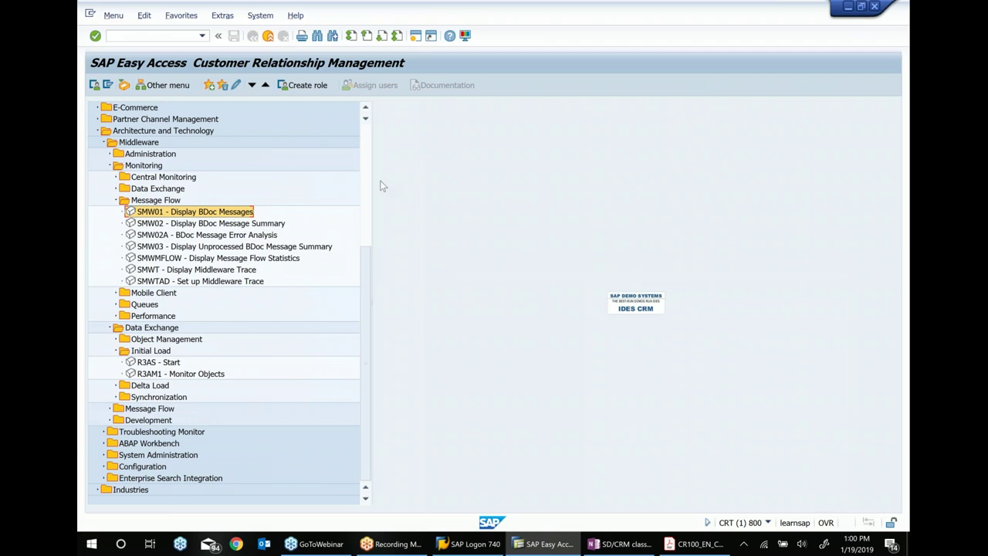
Step: Open SMW01 - Display BDoc Messages and list the messages for the creator's user name
double_click(214, 220)
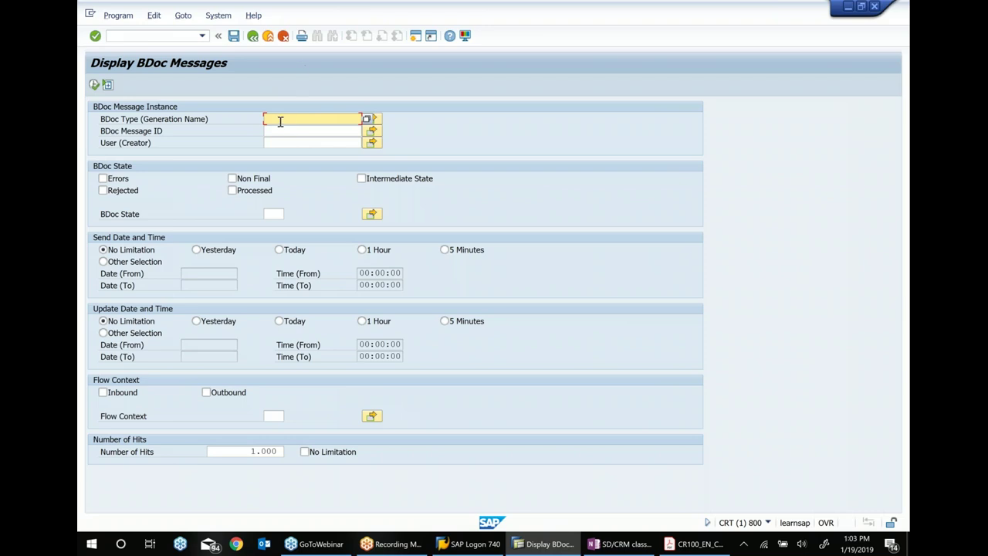
click(297, 144)
text(dilip)
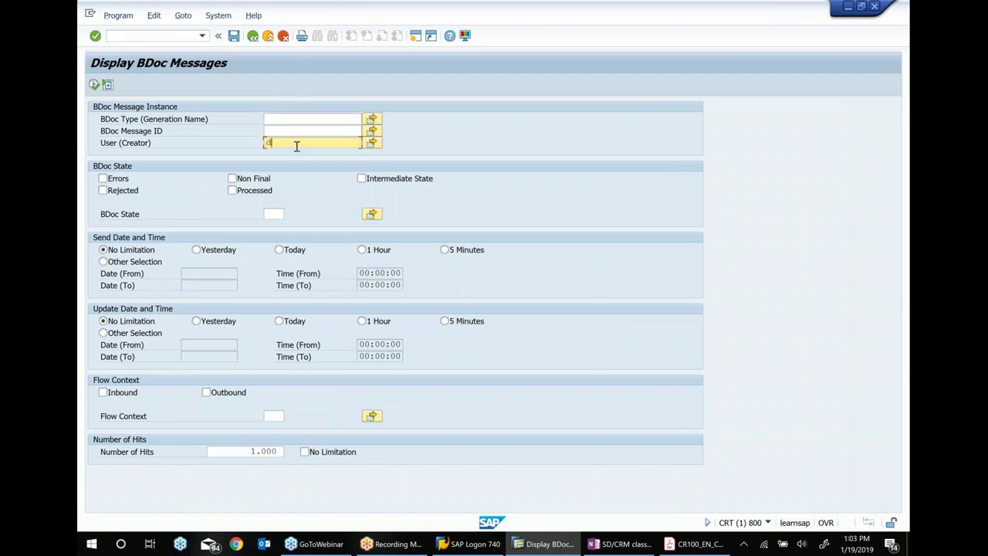
click(95, 85)
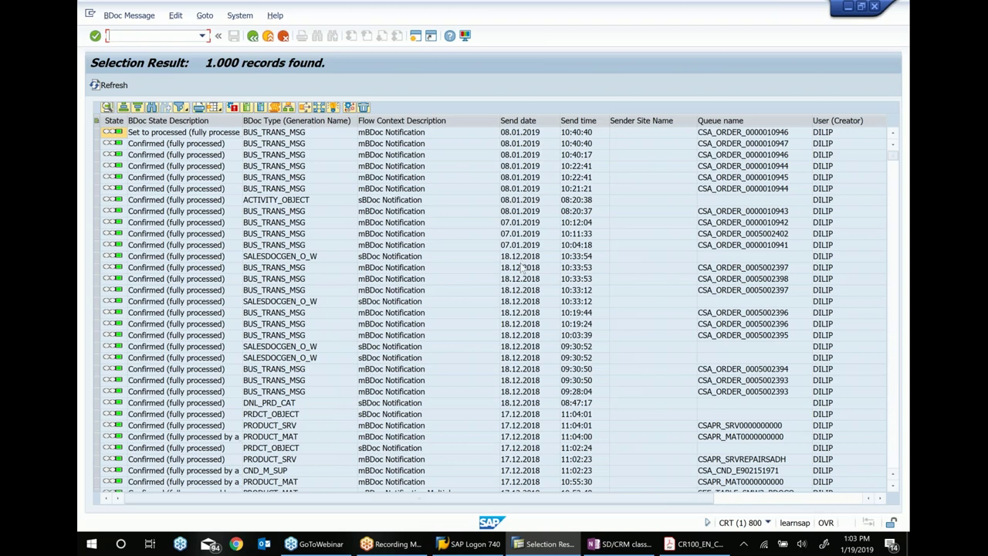
Step: Examine the BDoc message states, types and queue names through the oldest entries, selecting the BUHI_MAIN message with a technical error dated 29.05.2018
scroll(523, 267, down, 12)
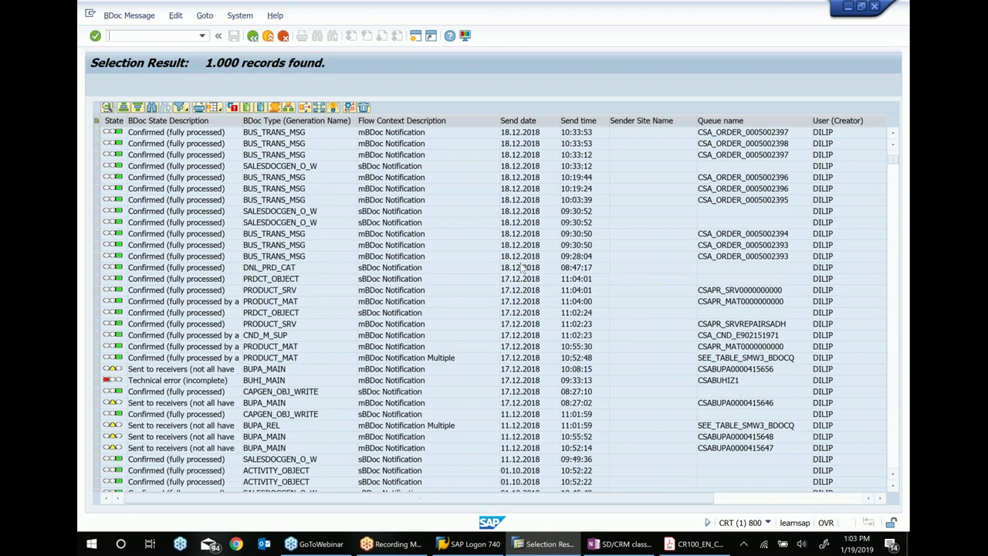
scroll(524, 267, down, 18)
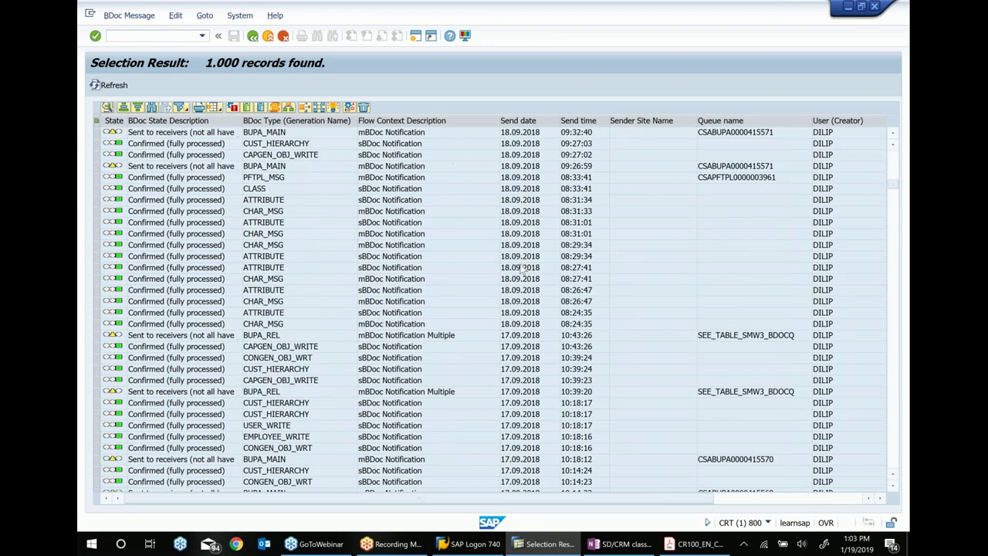
scroll(523, 270, down, 7)
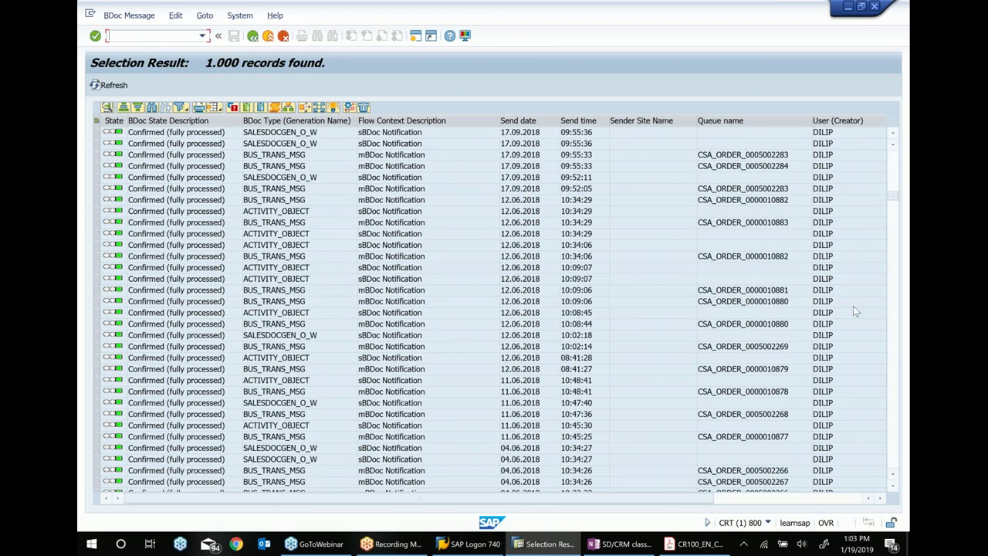
scroll(600, 333, down, 9)
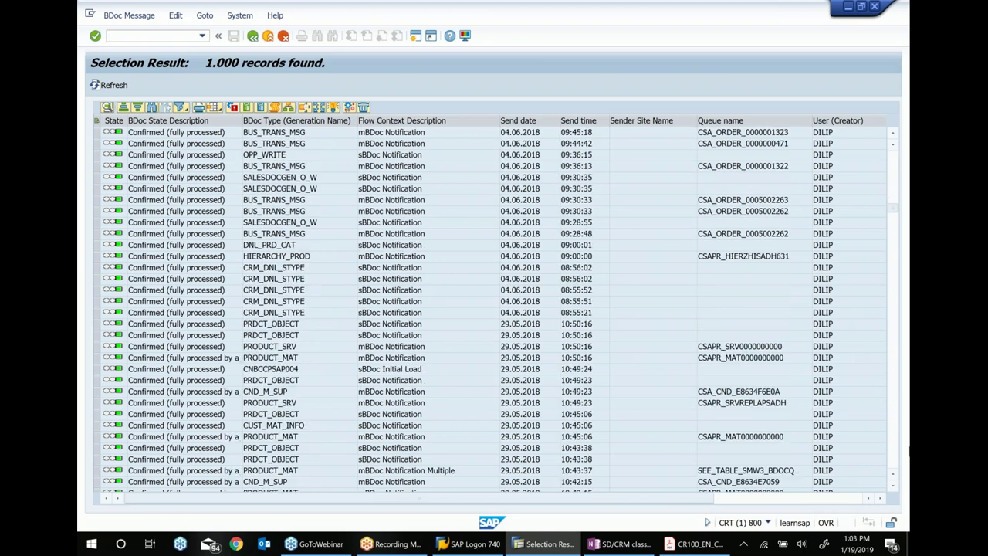
click(895, 420)
click(895, 420)
click(895, 419)
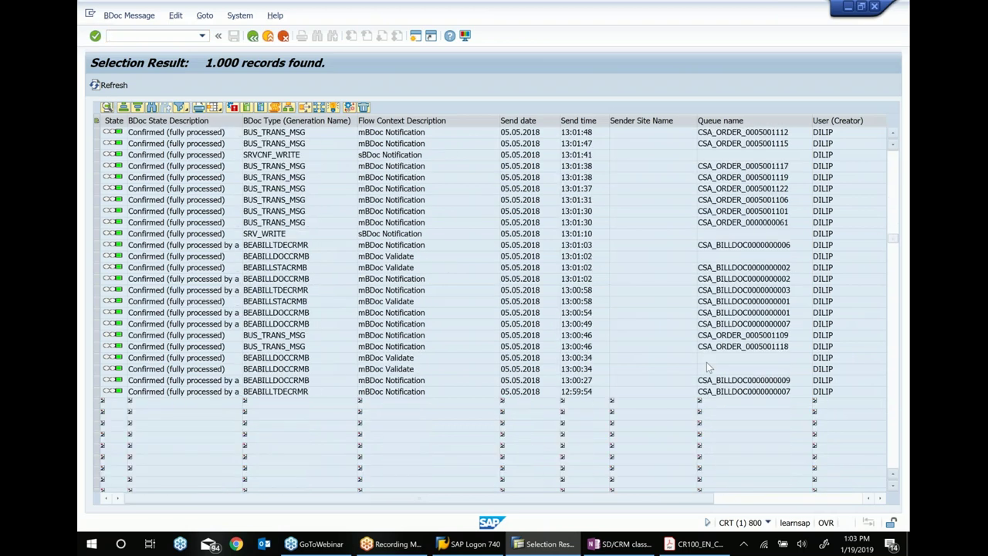
scroll(349, 251, up, 7)
scroll(349, 252, up, 15)
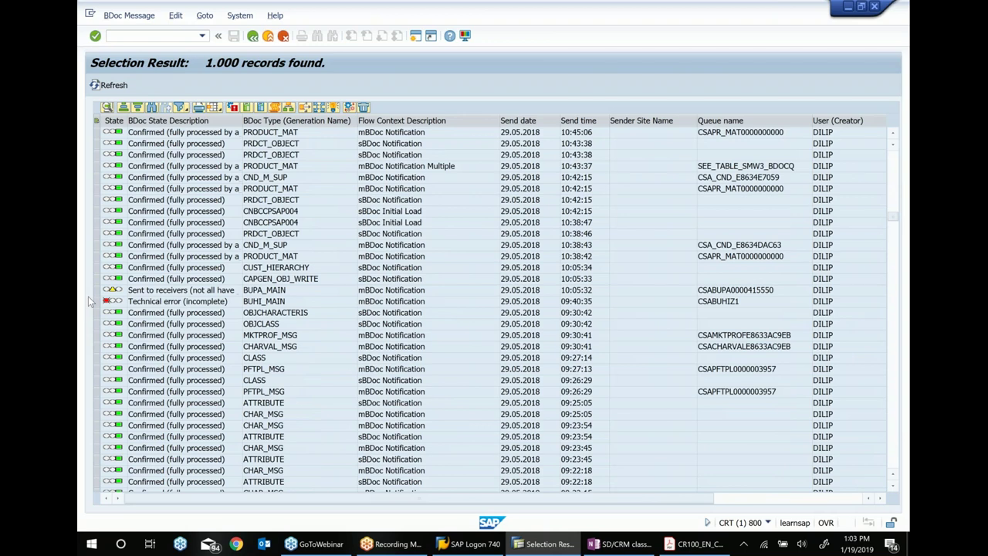
click(112, 301)
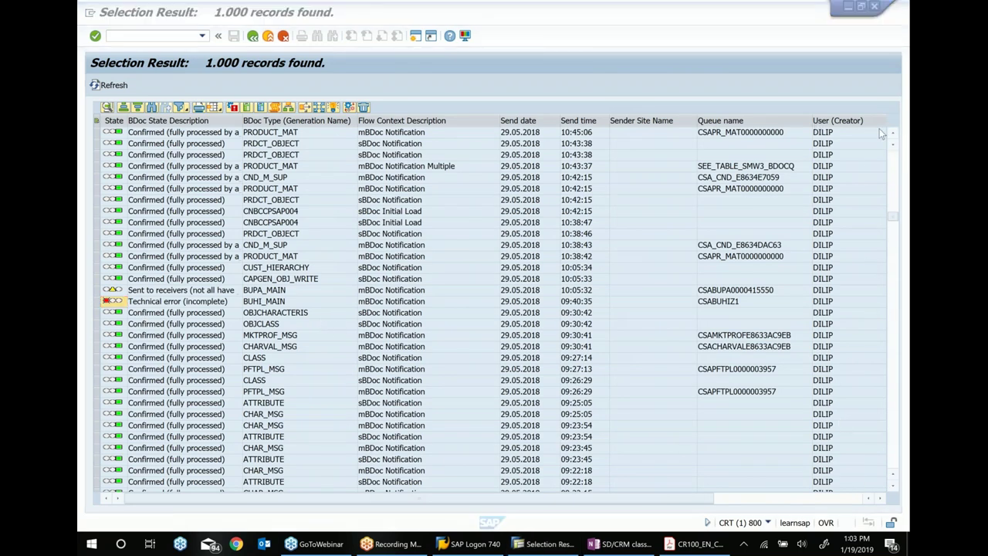
scroll(309, 232, up, 15)
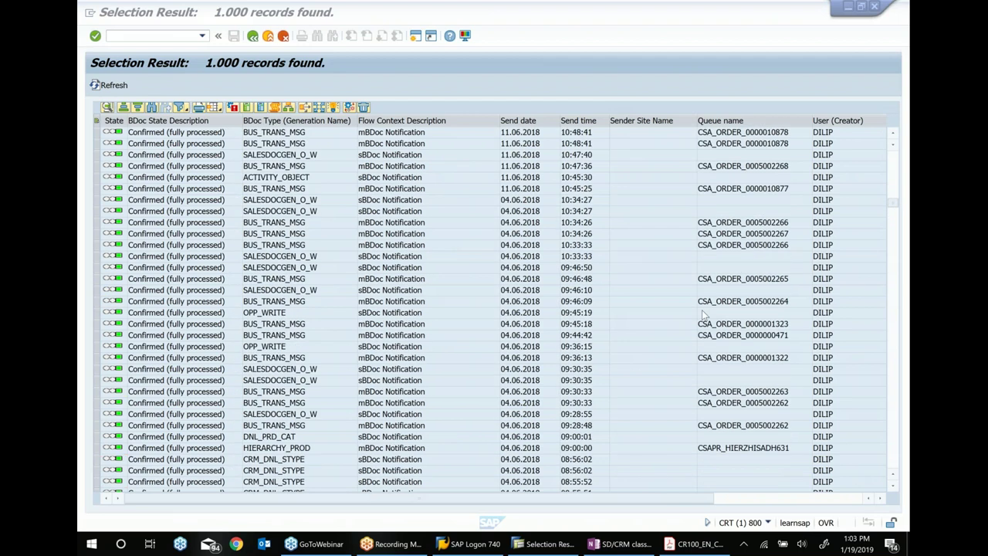
scroll(325, 183, up, 4)
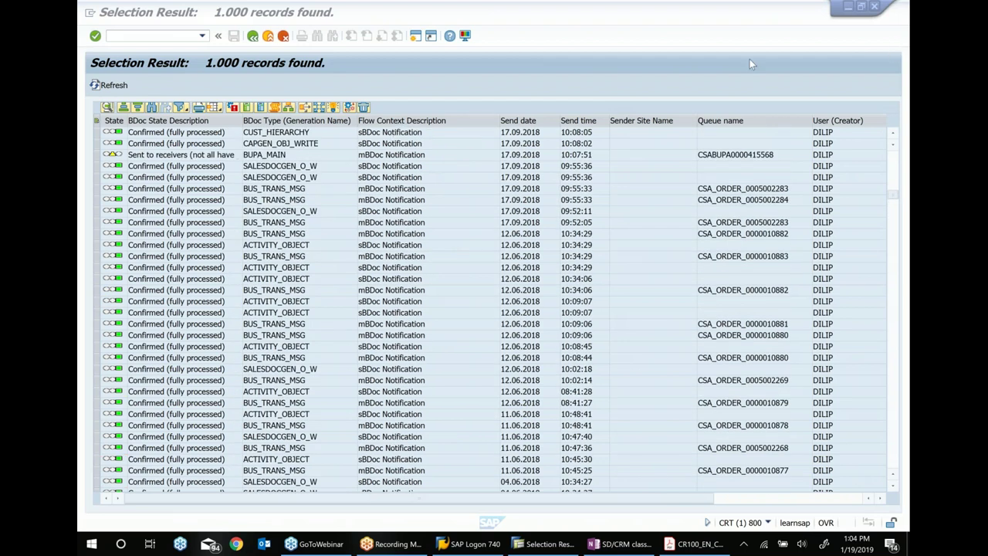